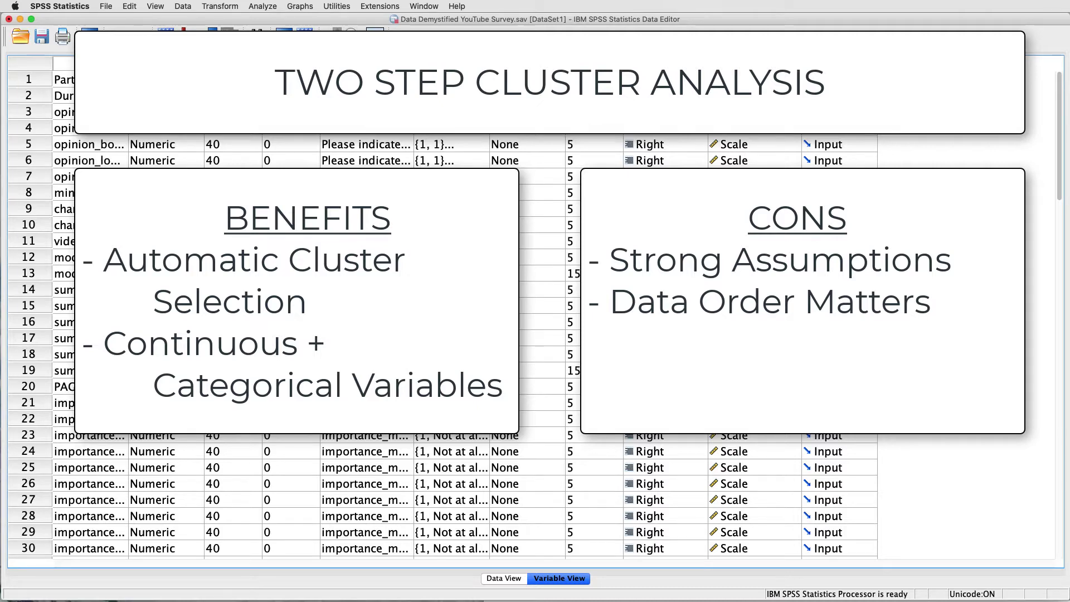
Glance at the survey data, then select the importance variables in rows 21–33 of Variable View.
click(500, 581)
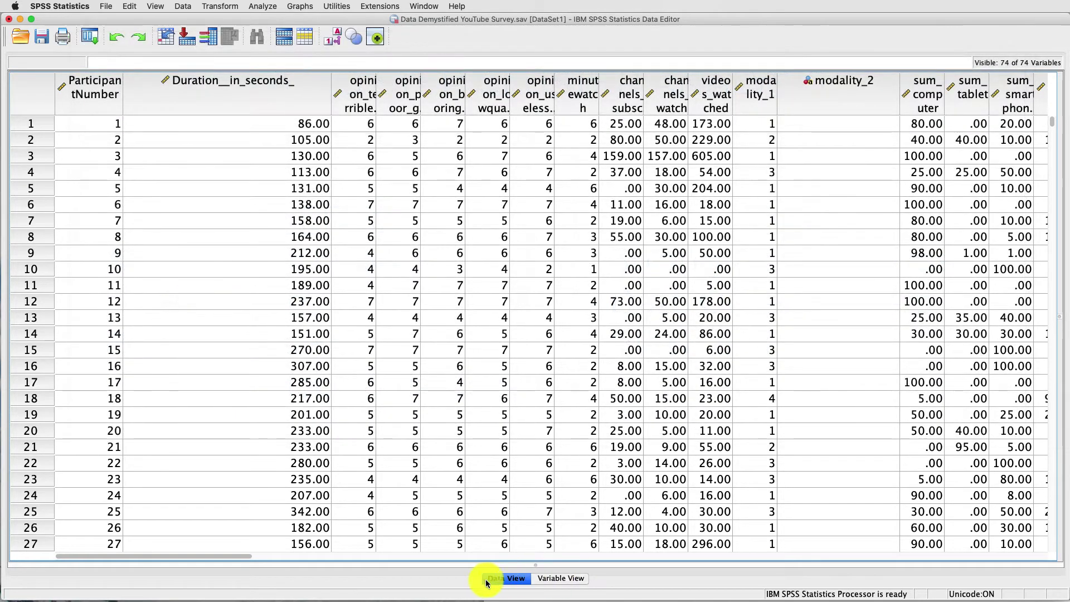
click(539, 580)
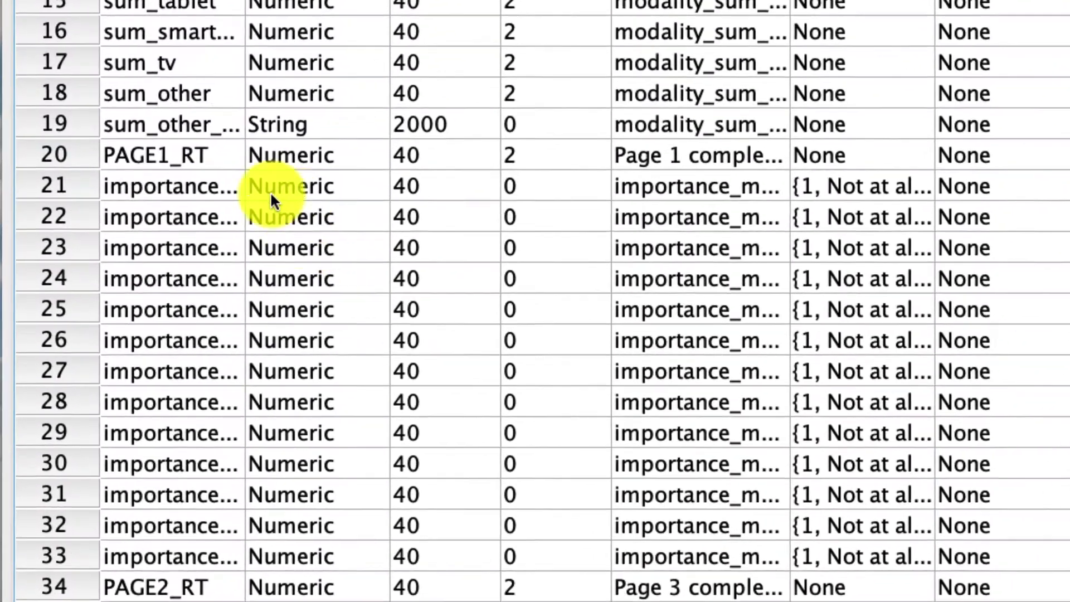
drag(84, 403, 86, 547)
drag(167, 456, 186, 554)
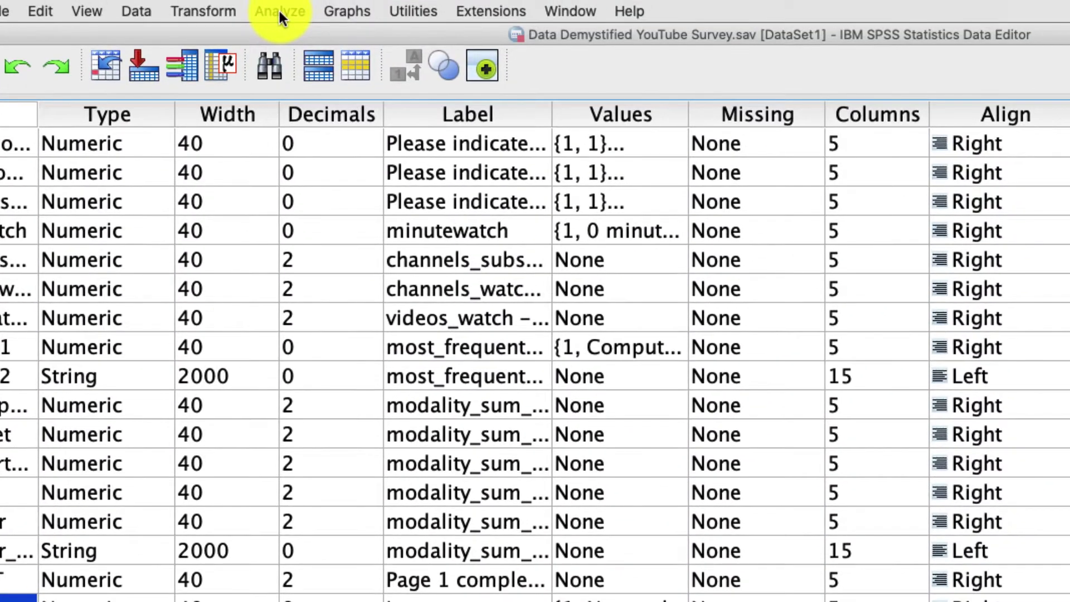
Start a TwoStep Cluster analysis and add the 13 importance variables as continuous variables.
click(278, 10)
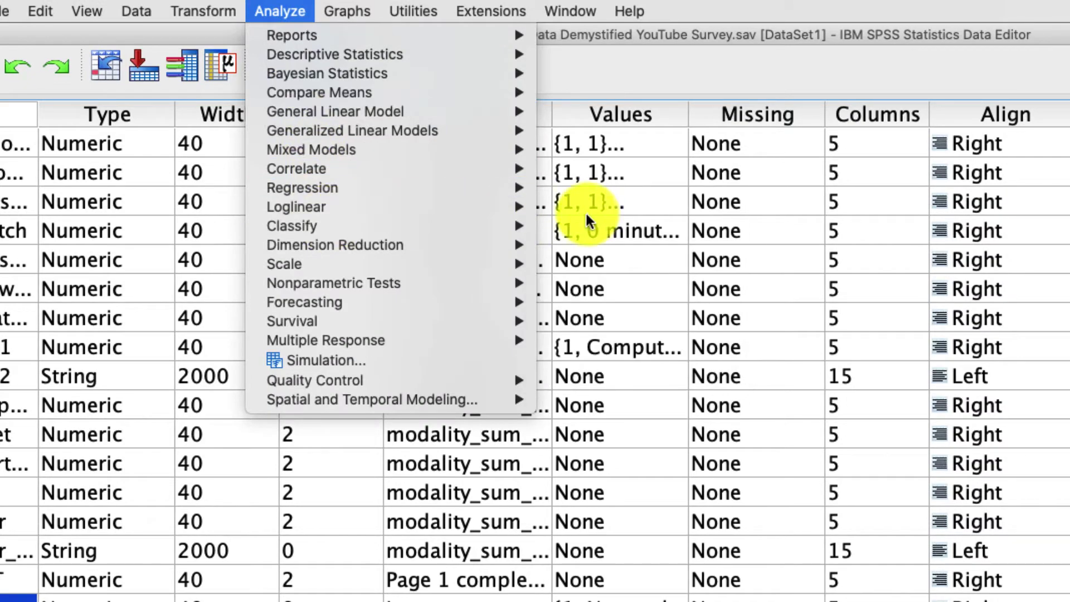
mouse_move(447, 226)
click(635, 226)
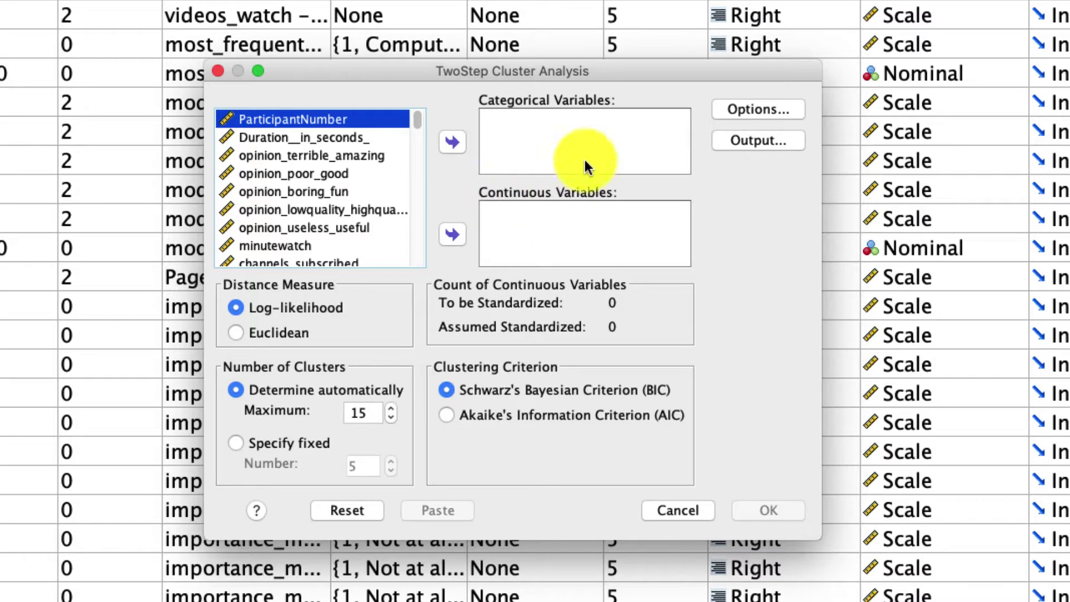
scroll(362, 184, down, 1)
scroll(362, 189, down, 10)
click(281, 191)
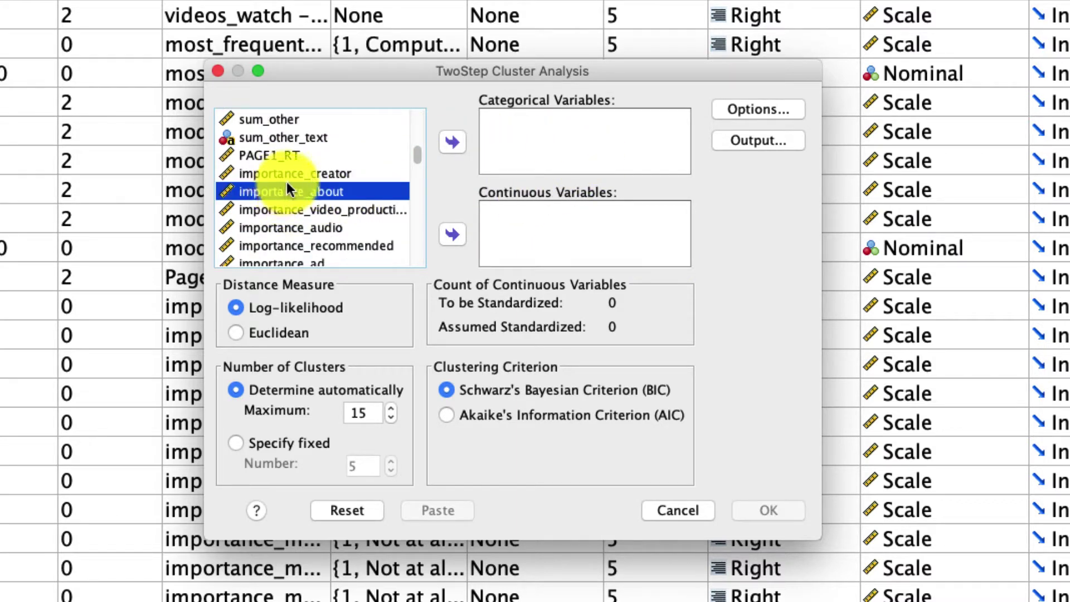
scroll(287, 182, down, 5)
shift+click(303, 212)
click(452, 234)
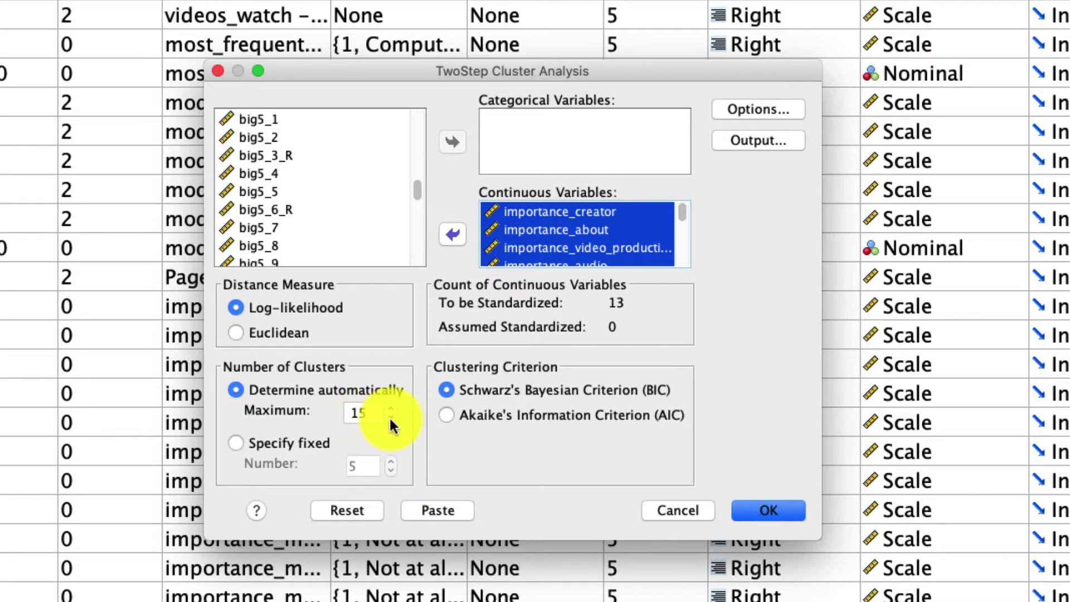
Keep the number of clusters determined automatically and open the Output settings.
click(301, 445)
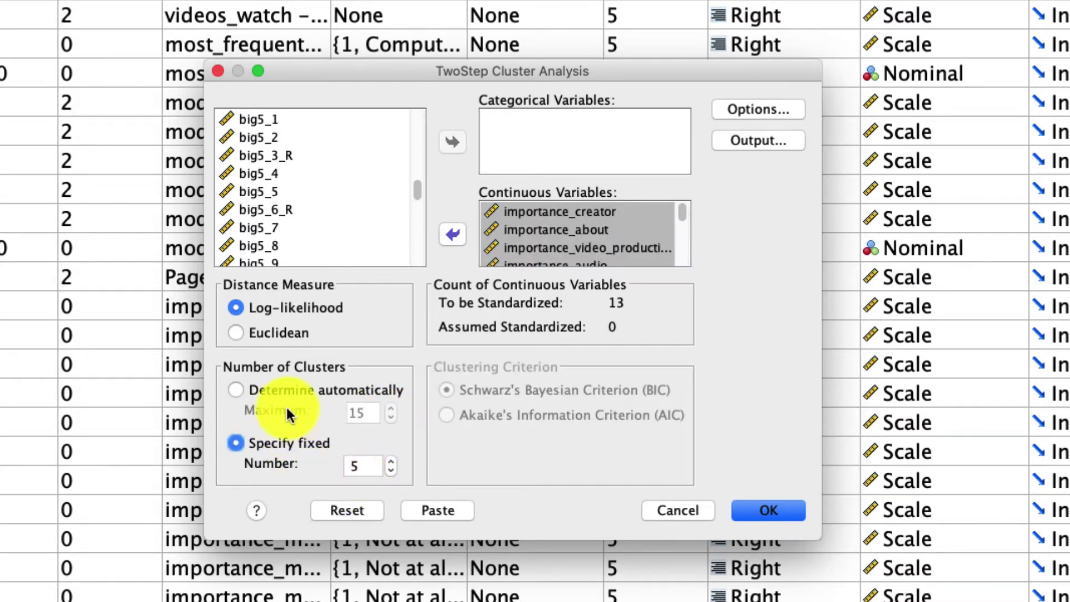
click(277, 387)
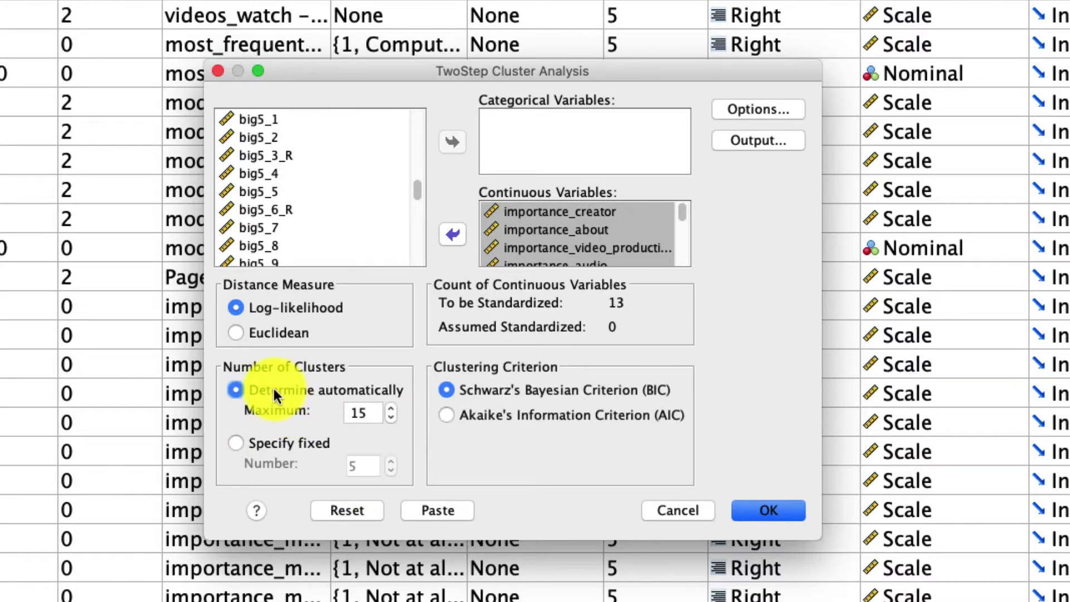
click(765, 140)
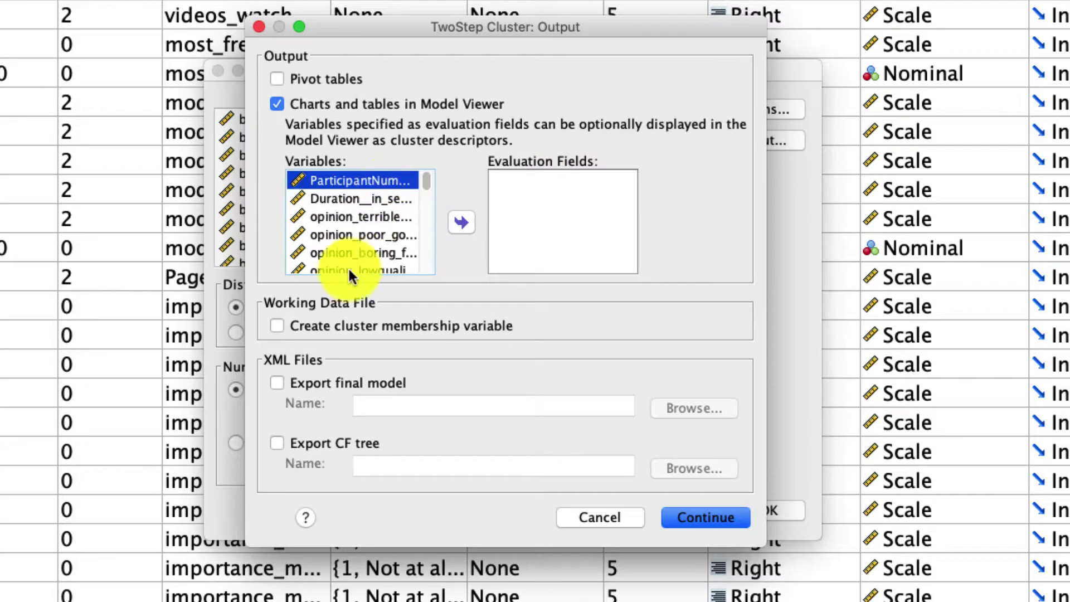
Turn on Create cluster membership variable in the TwoStep Output options.
click(331, 325)
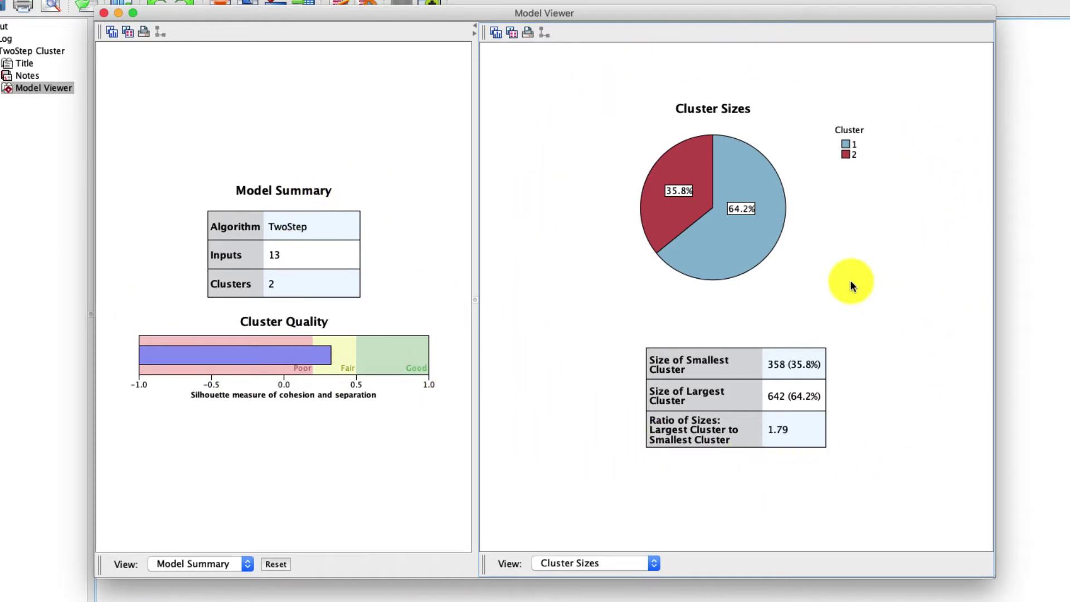
Read the cluster sizes pie: cluster 1 at 64.2% (642 cases), cluster 2 at 35.8% (358).
mouse_move(650, 208)
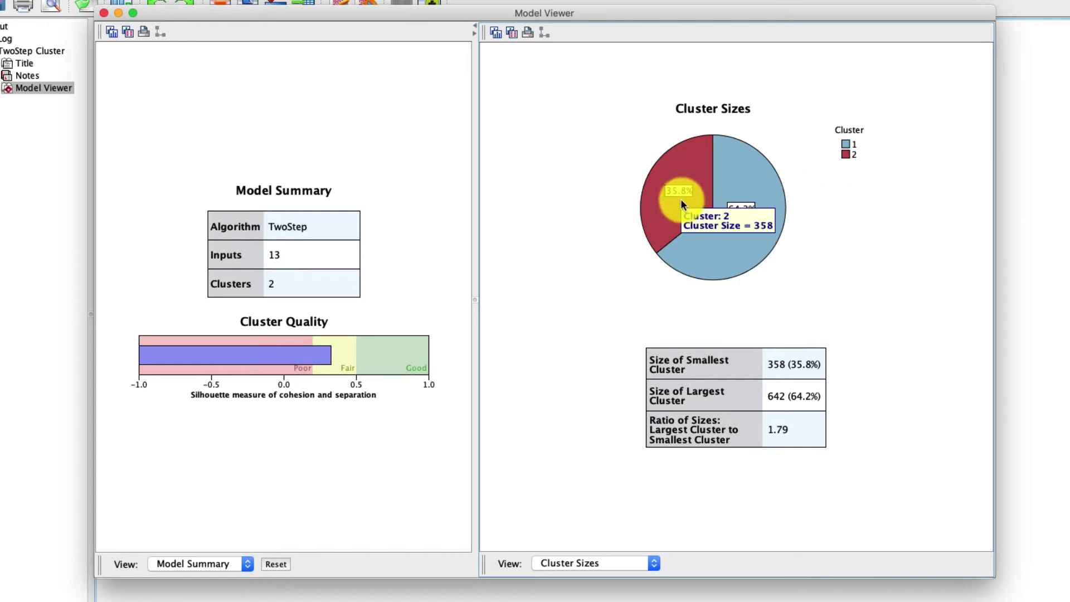
mouse_move(737, 228)
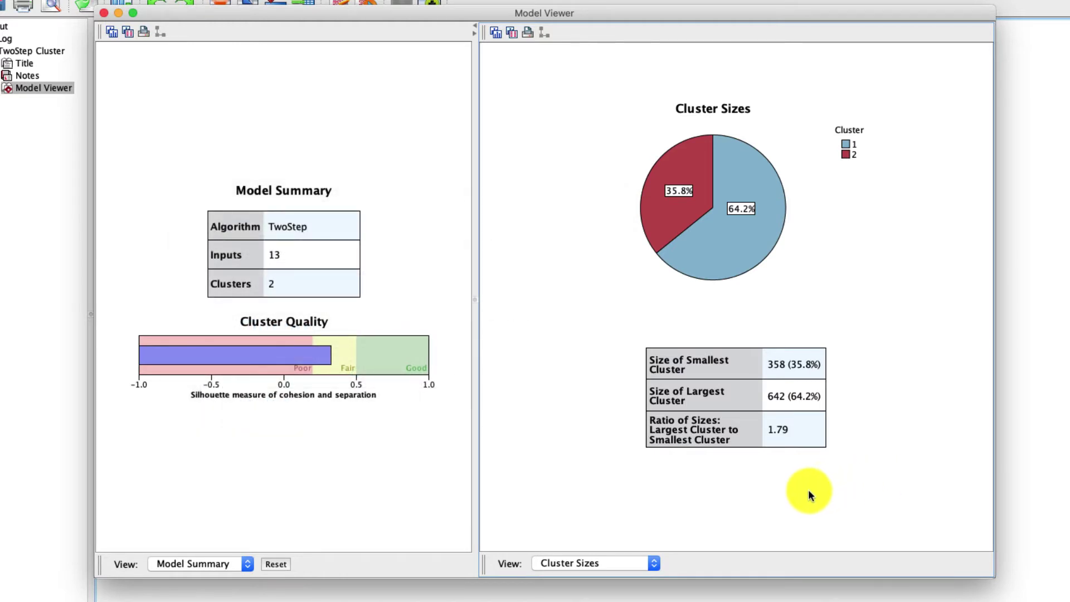
Set the main view to Clusters and read the input importance in the grid cells.
click(212, 563)
click(215, 575)
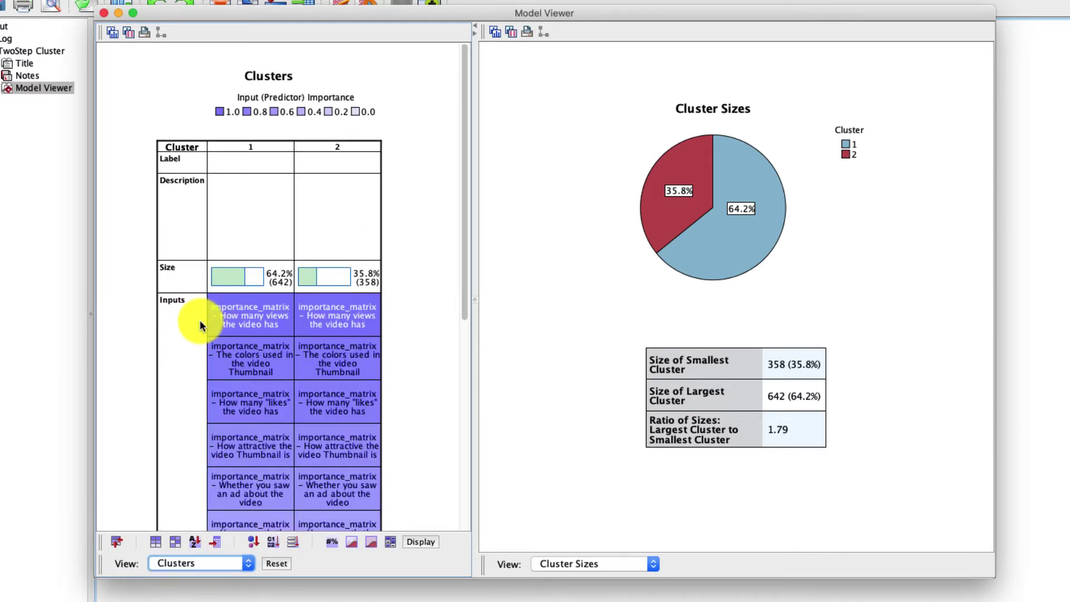
mouse_move(227, 322)
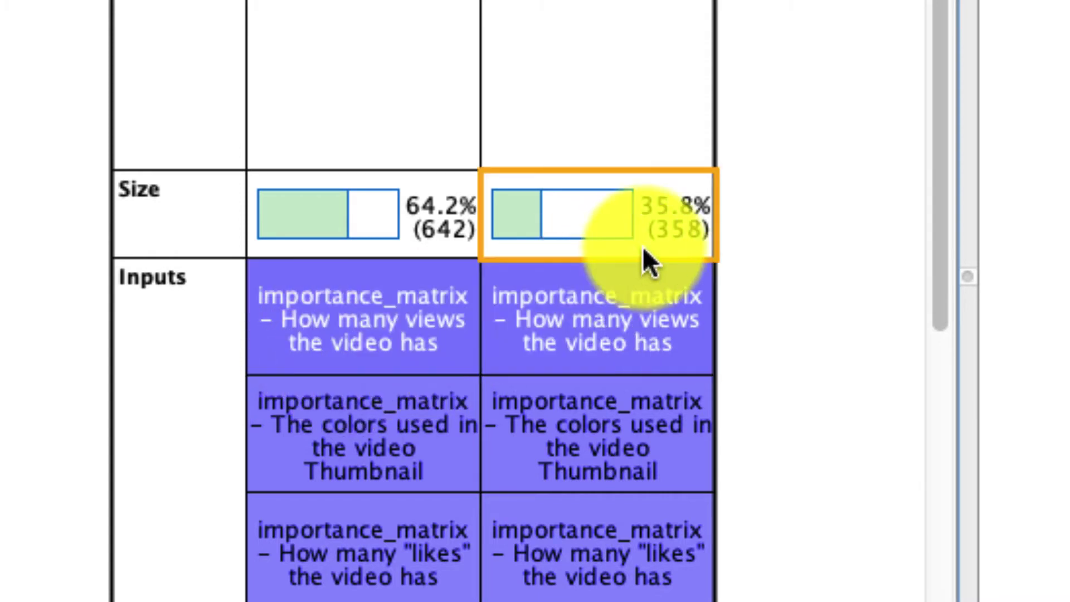
mouse_move(700, 313)
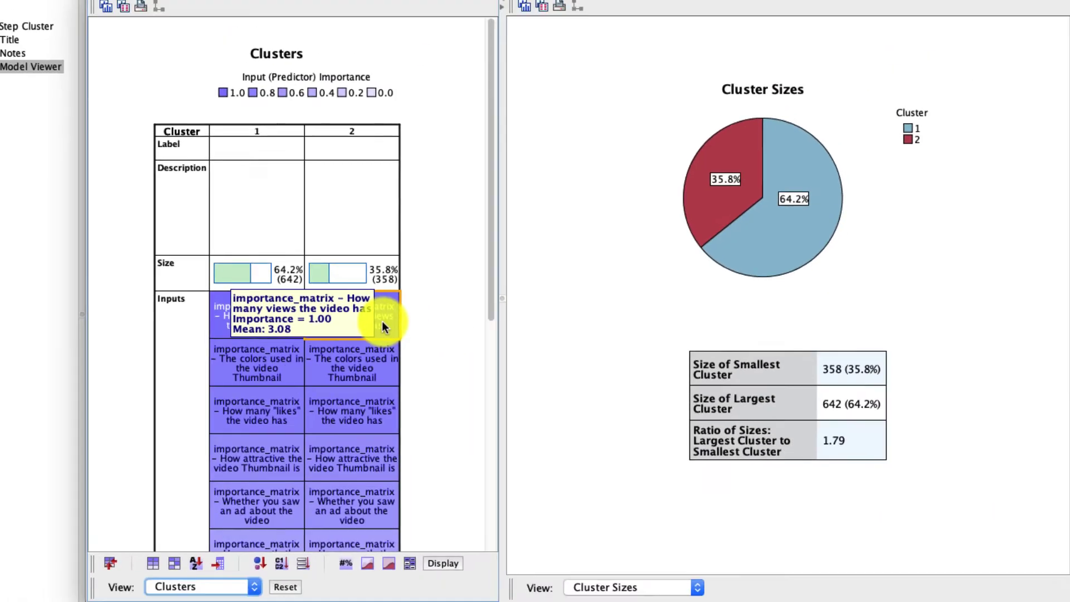
Scroll through the Clusters grid to compare both clusters across the 13 importance inputs.
scroll(362, 336, down, 2)
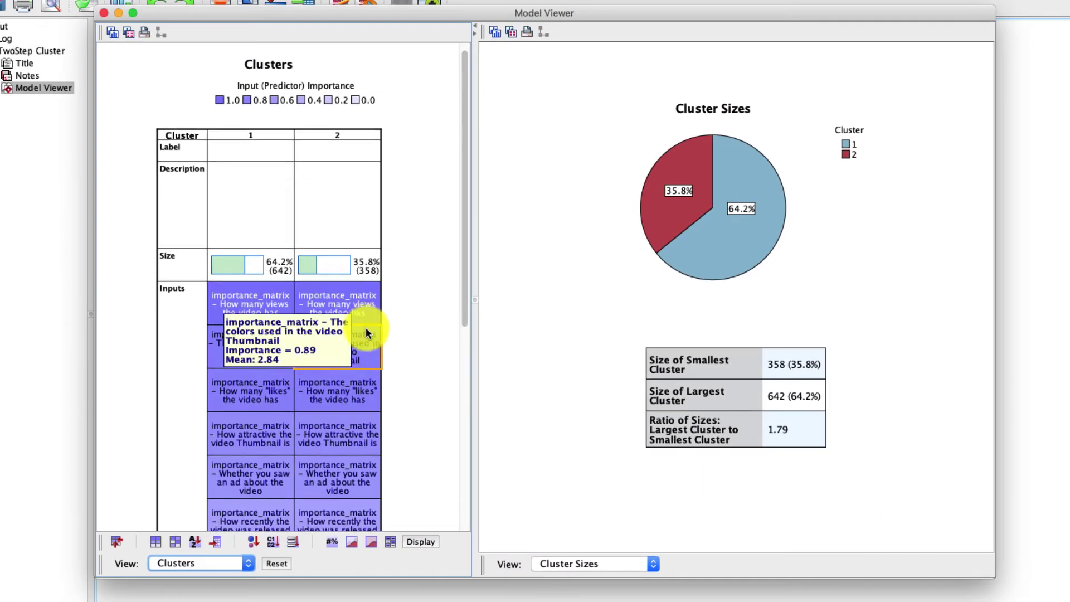
scroll(362, 336, down, 10)
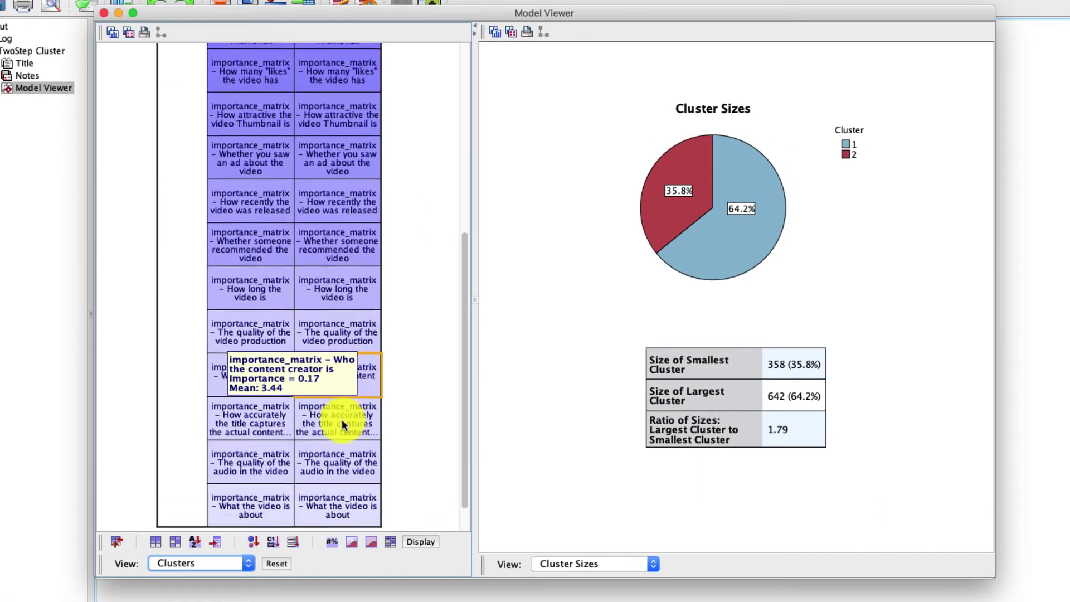
scroll(341, 424, down, 2)
scroll(357, 337, up, 4)
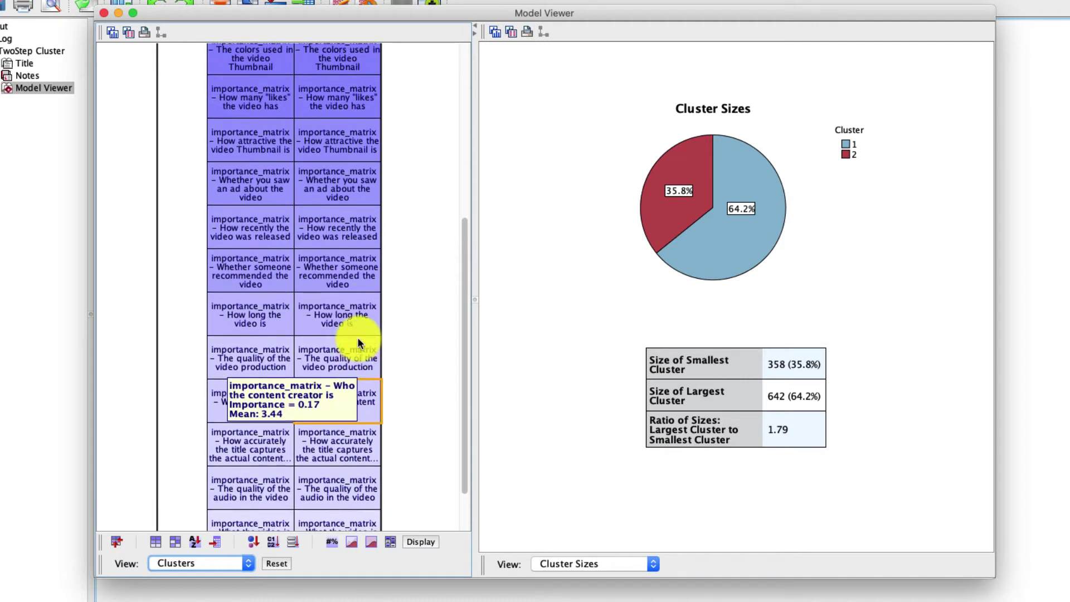
scroll(357, 337, up, 5)
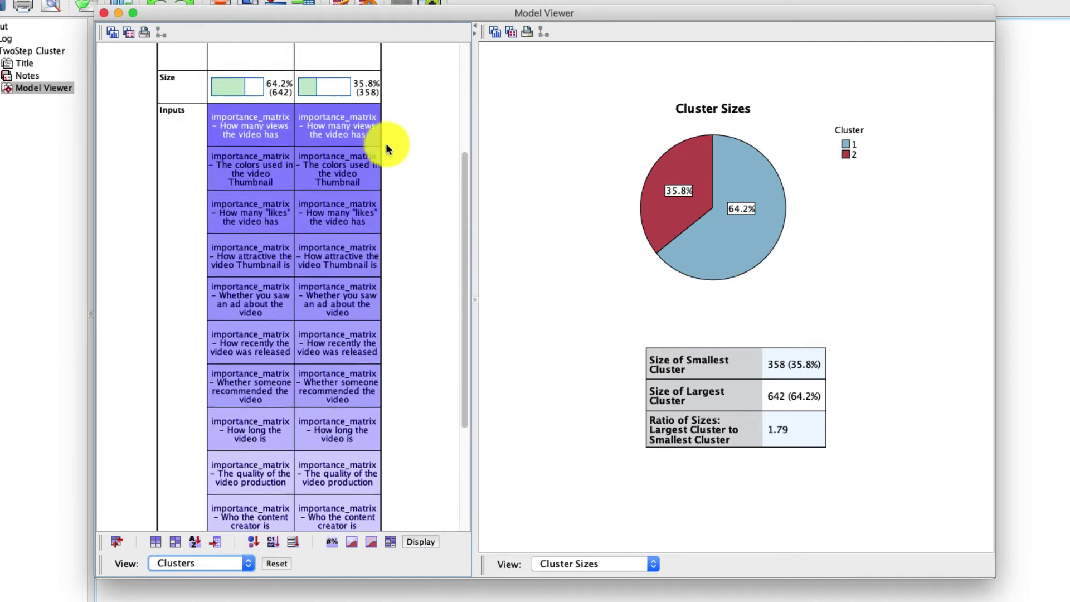
mouse_move(243, 101)
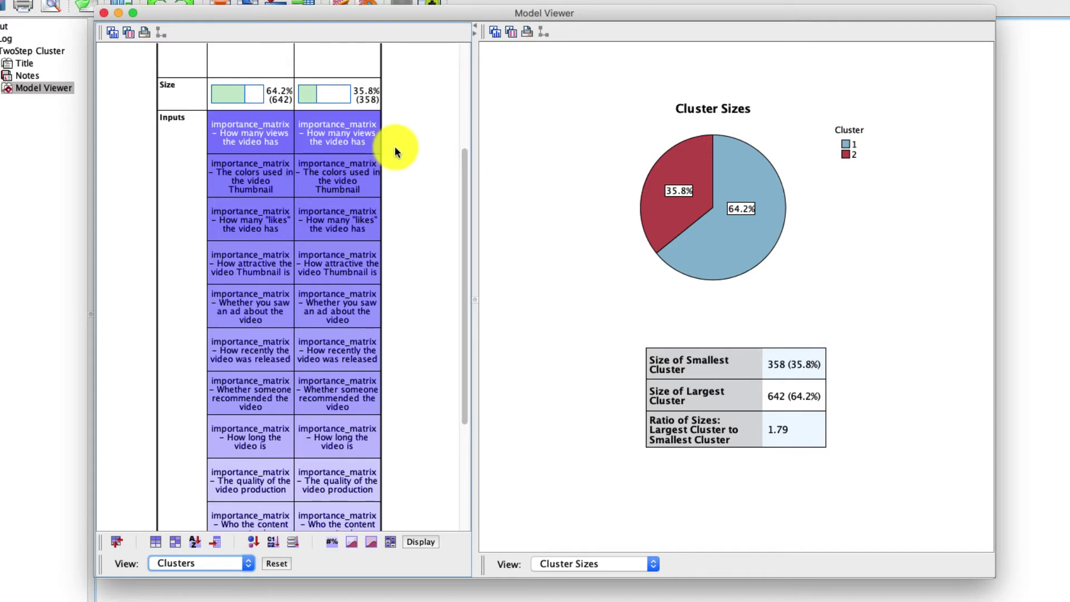
mouse_move(303, 131)
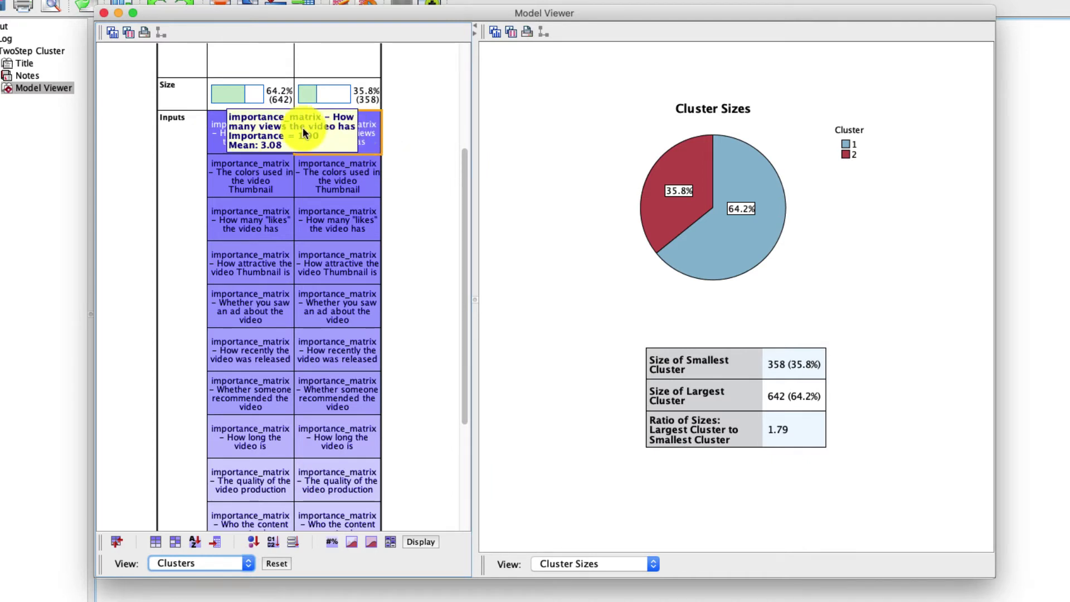
scroll(411, 342, down, 3)
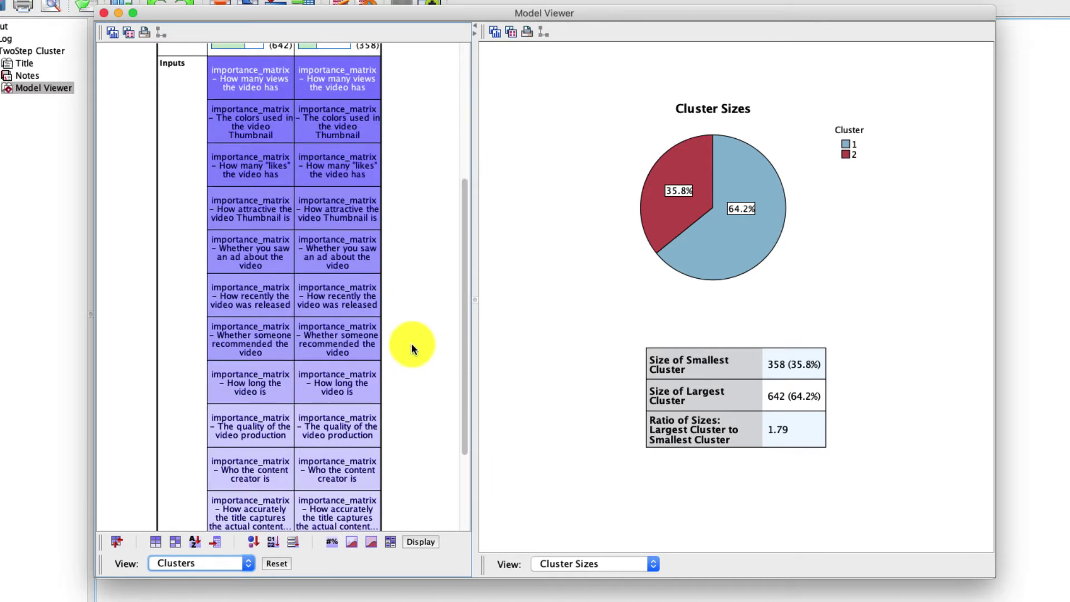
scroll(404, 357, down, 2)
mouse_move(362, 505)
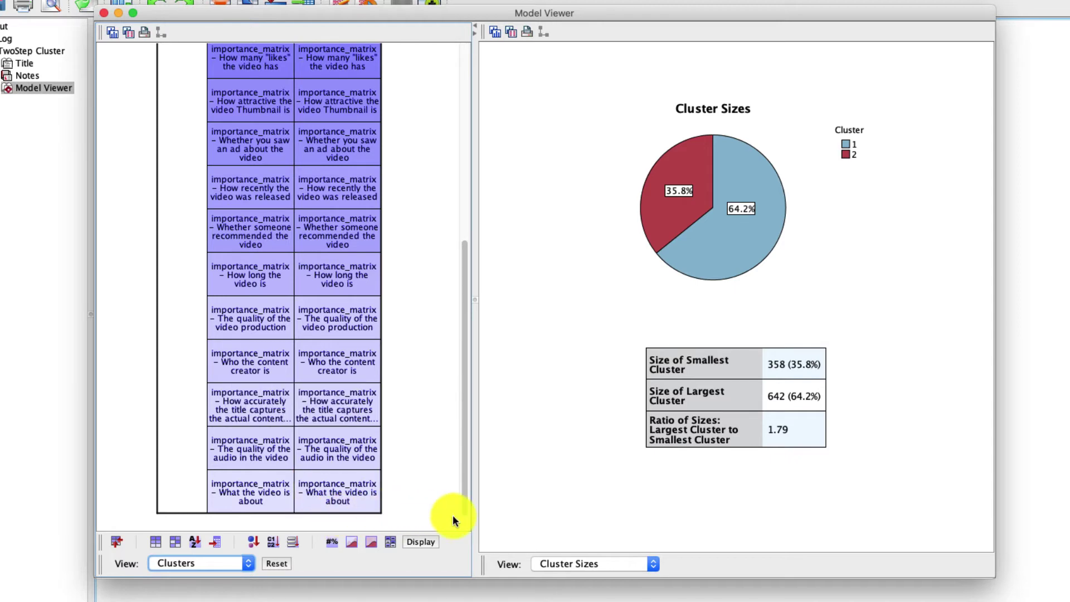
Show the Predictor Importance chart with the slider set to the top ten inputs.
click(581, 566)
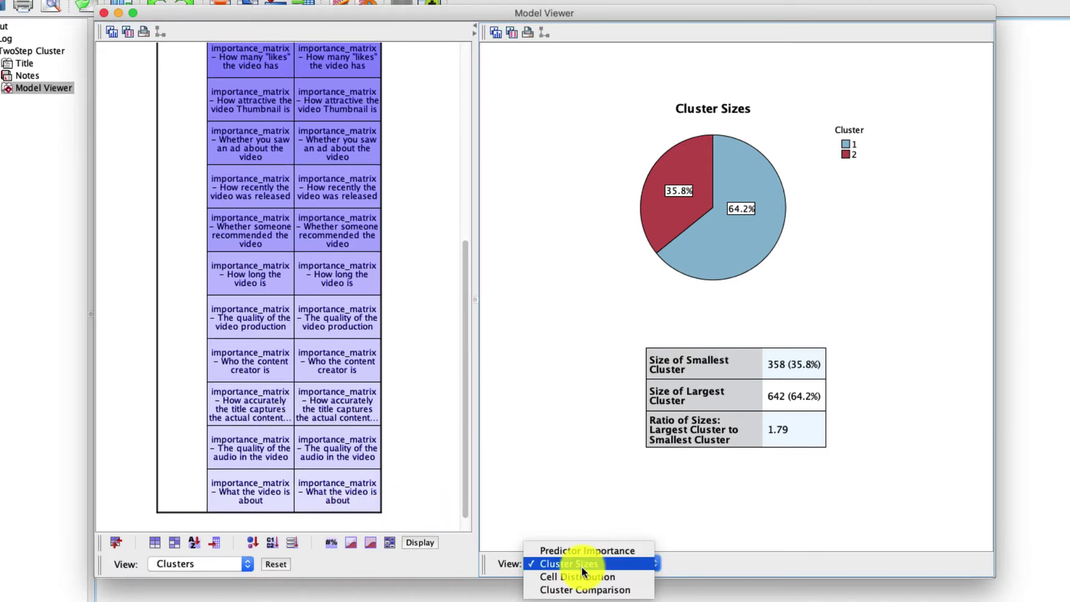
click(591, 550)
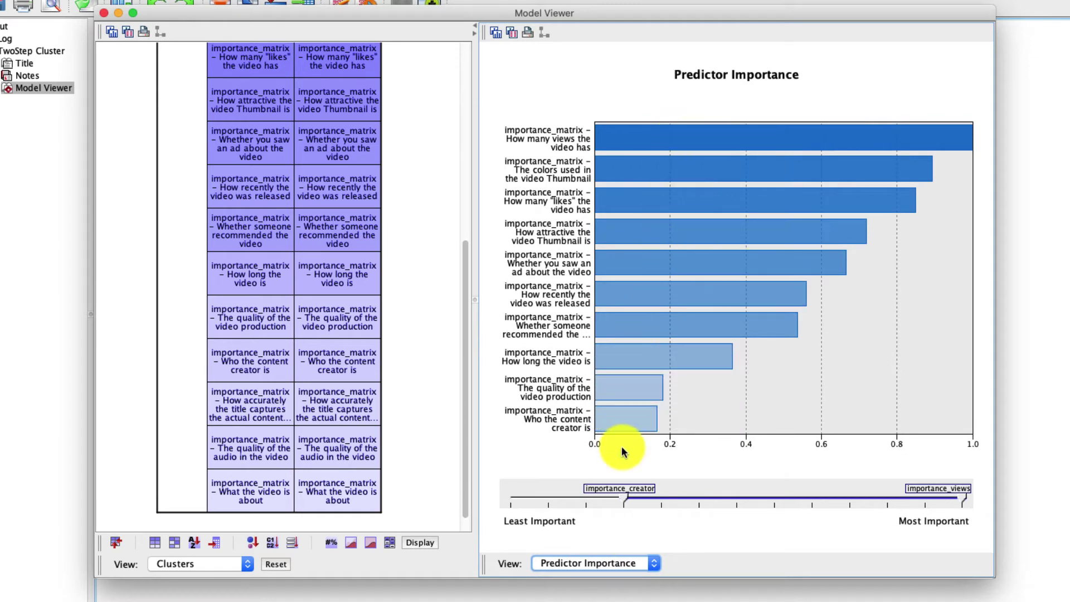
click(626, 499)
drag(626, 502, 515, 499)
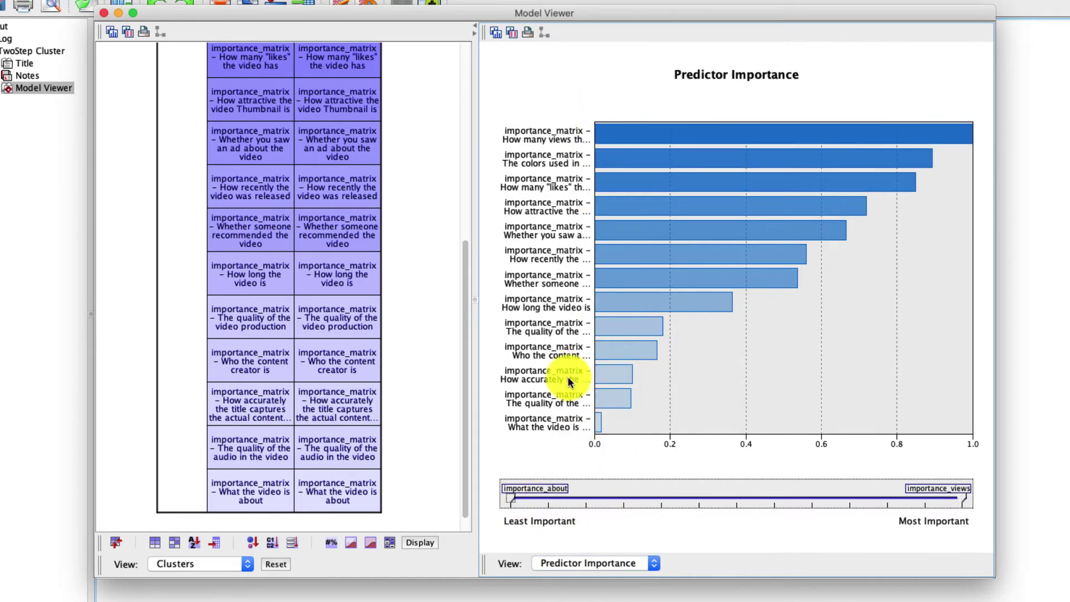
drag(512, 498, 840, 480)
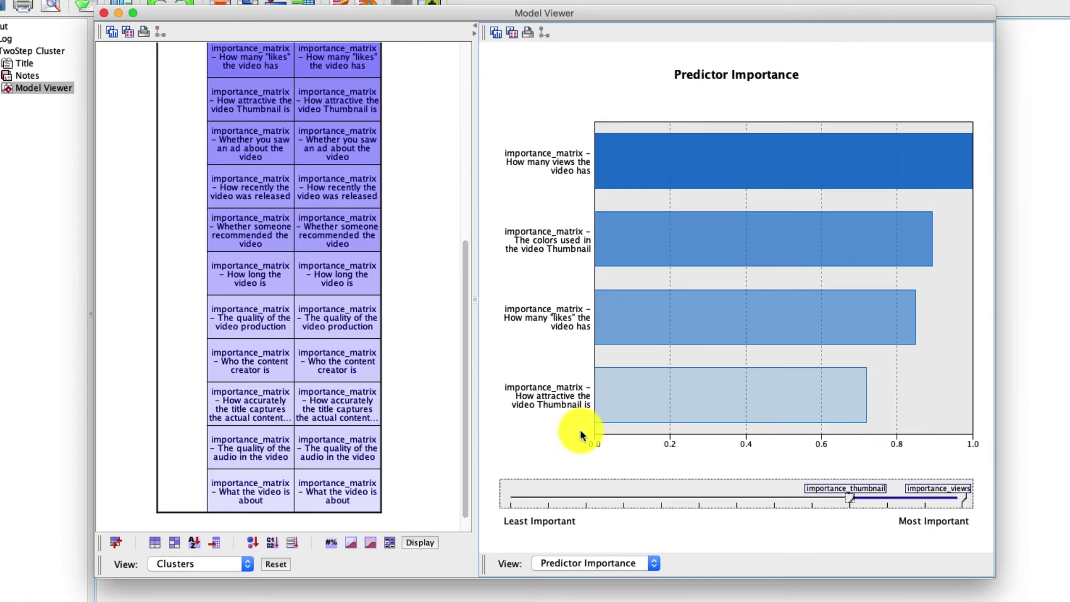
drag(836, 510, 582, 509)
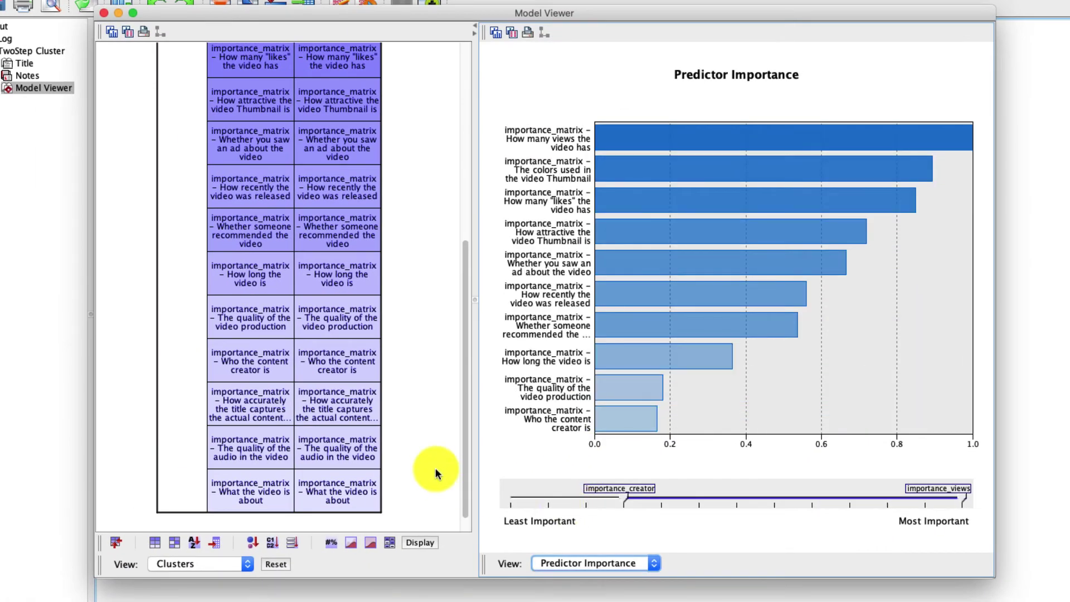
Show the Cell Distribution chart for cluster 1's views-importance input.
drag(464, 473, 473, 287)
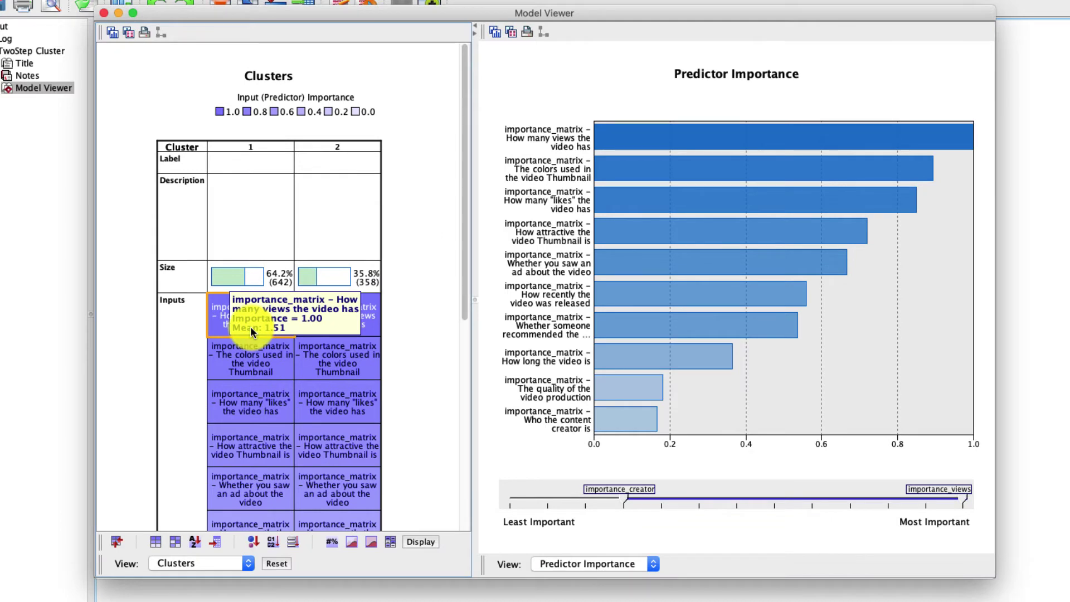
click(250, 327)
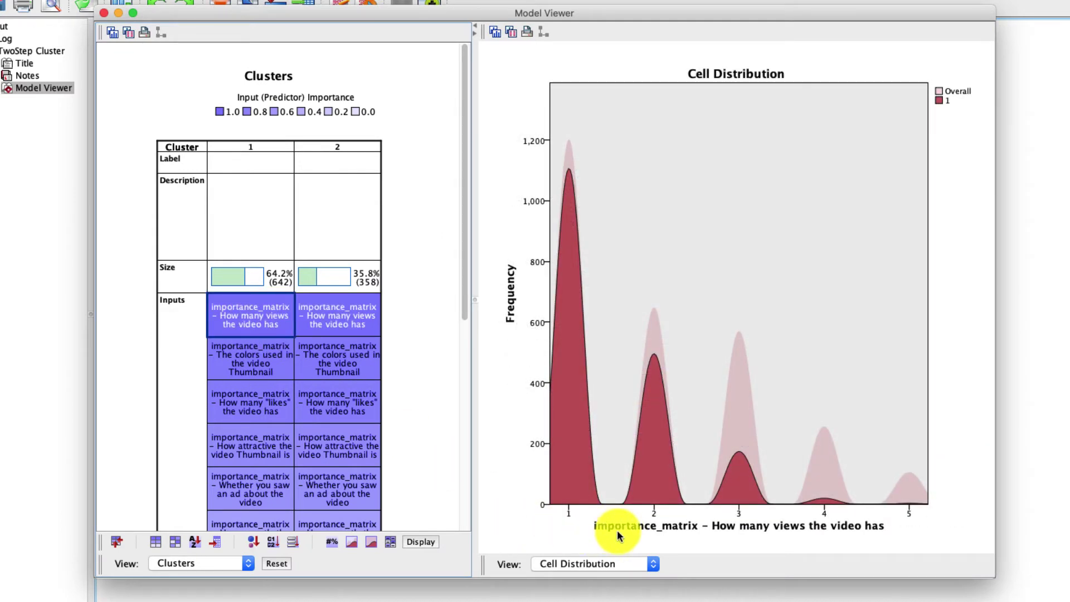
click(592, 564)
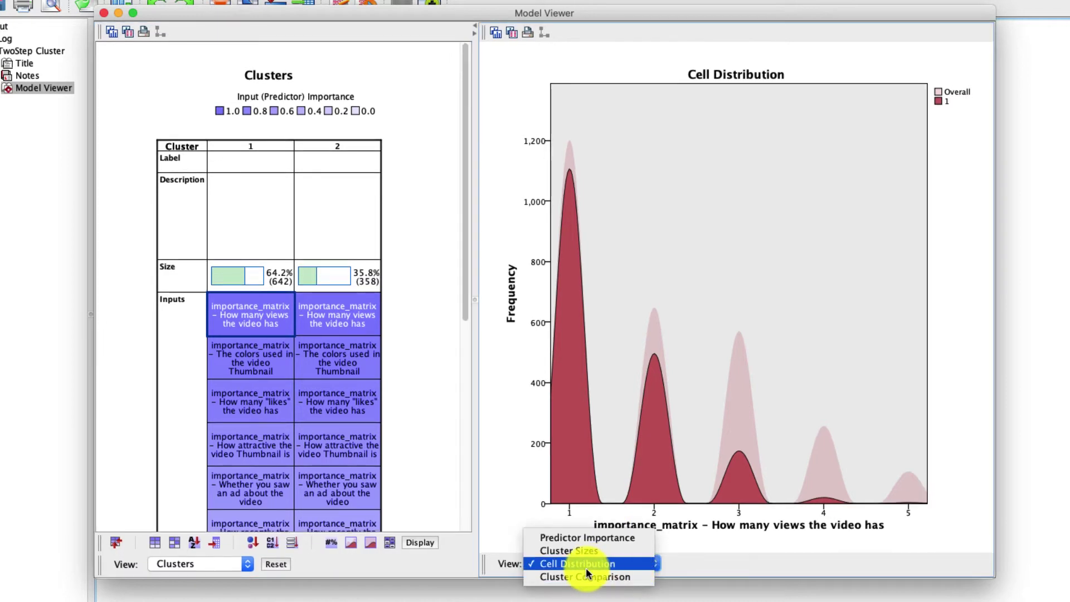
click(584, 567)
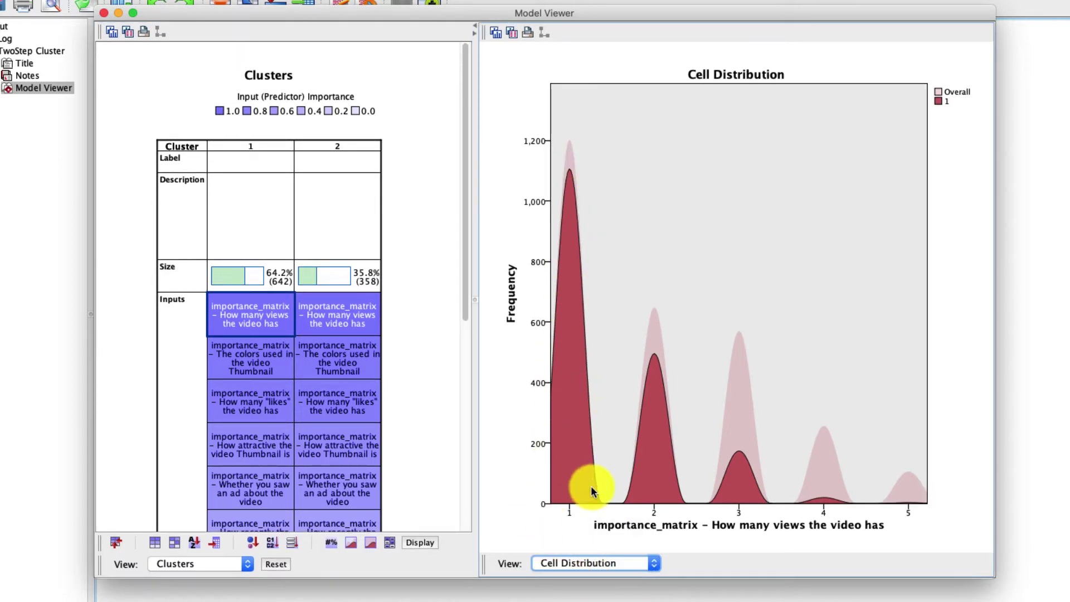
Chart views importance for clusters 1 and 2, then thumbnail-colours importance for both clusters.
mouse_move(275, 322)
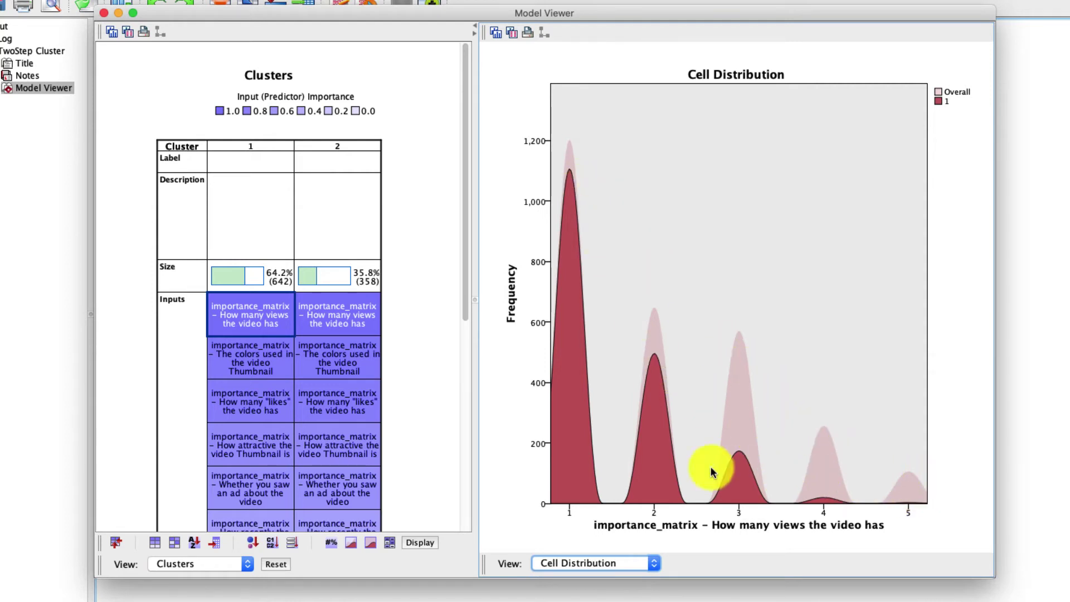
click(261, 328)
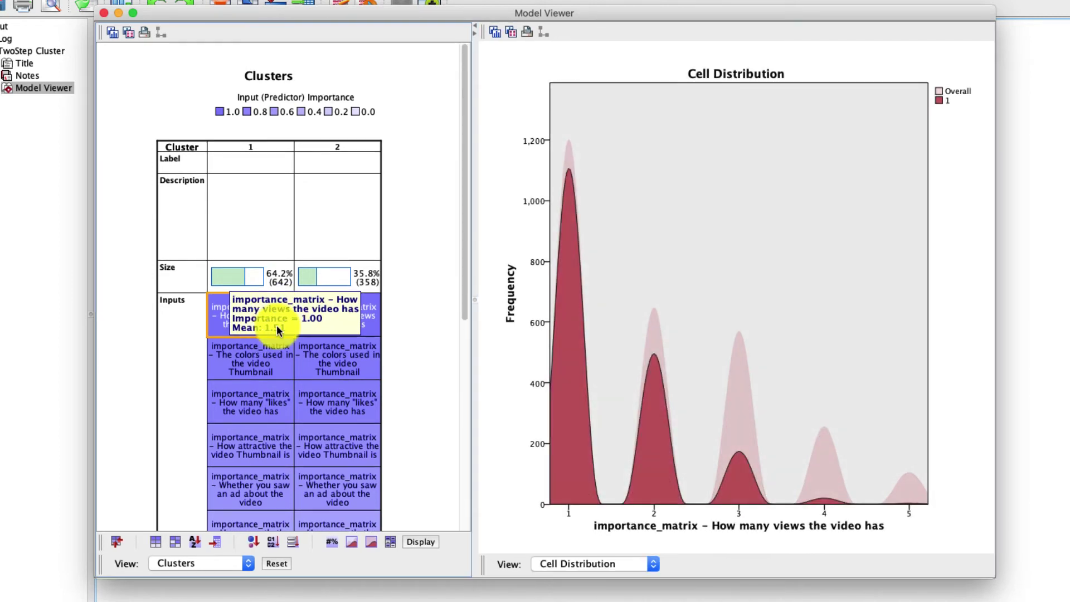
click(368, 329)
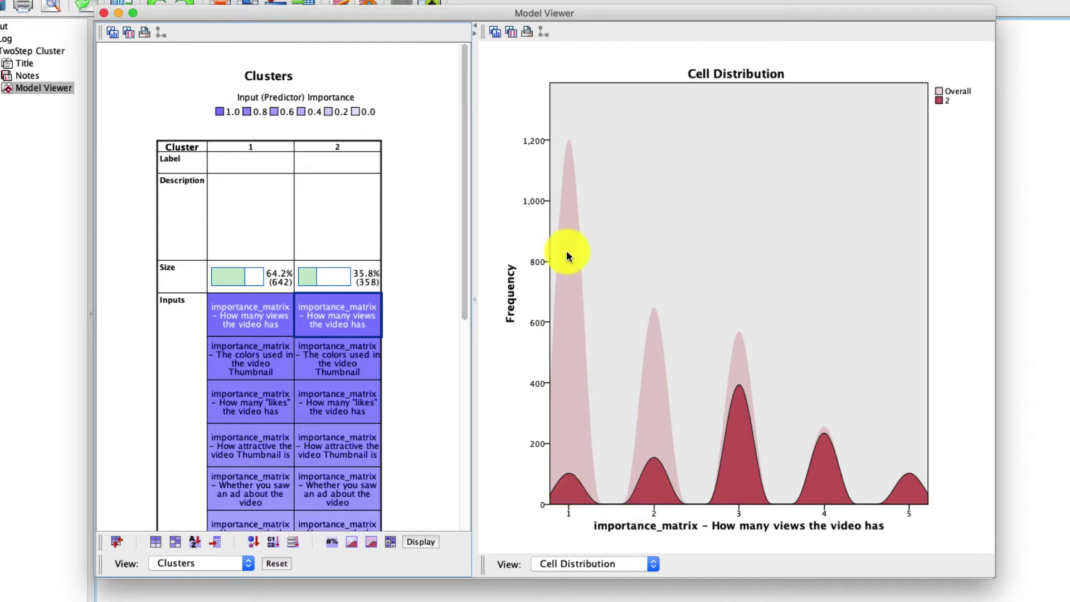
mouse_move(376, 303)
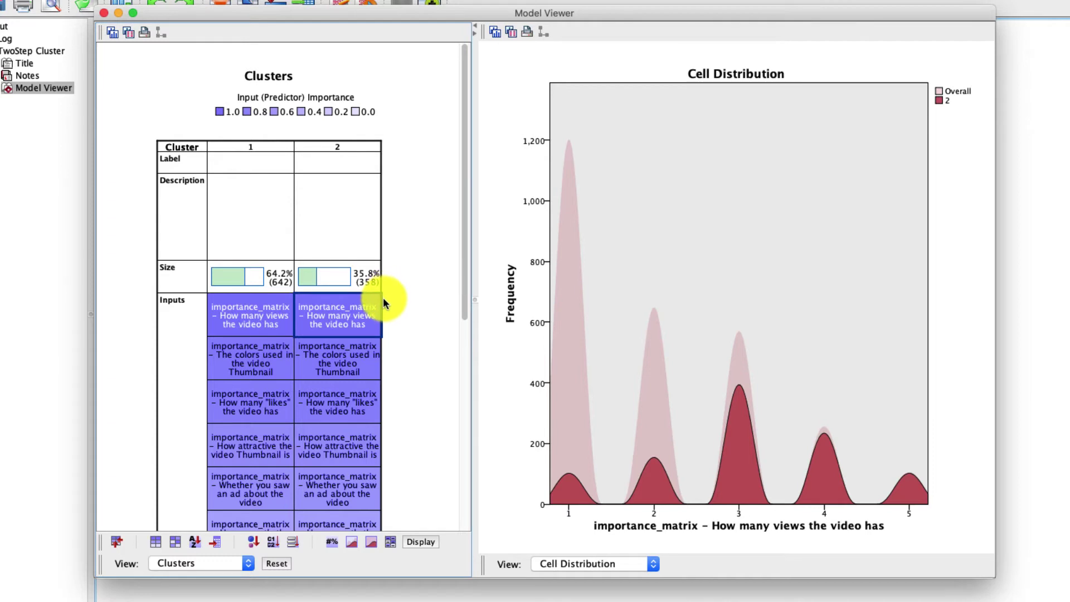
click(352, 373)
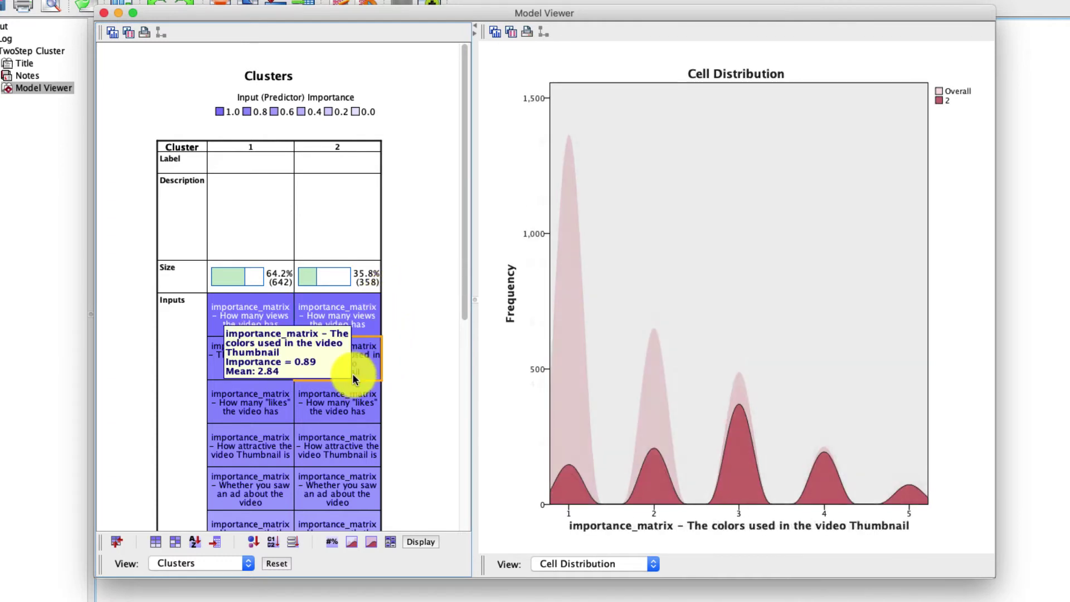
click(268, 370)
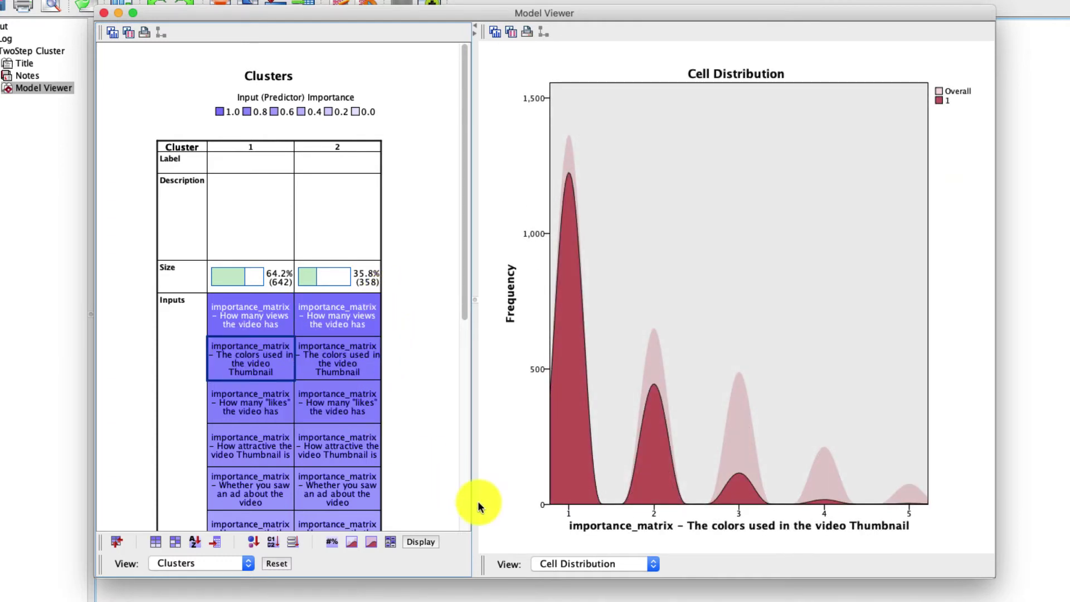
Switch the right view to Cluster Comparison with both clusters selected.
click(569, 566)
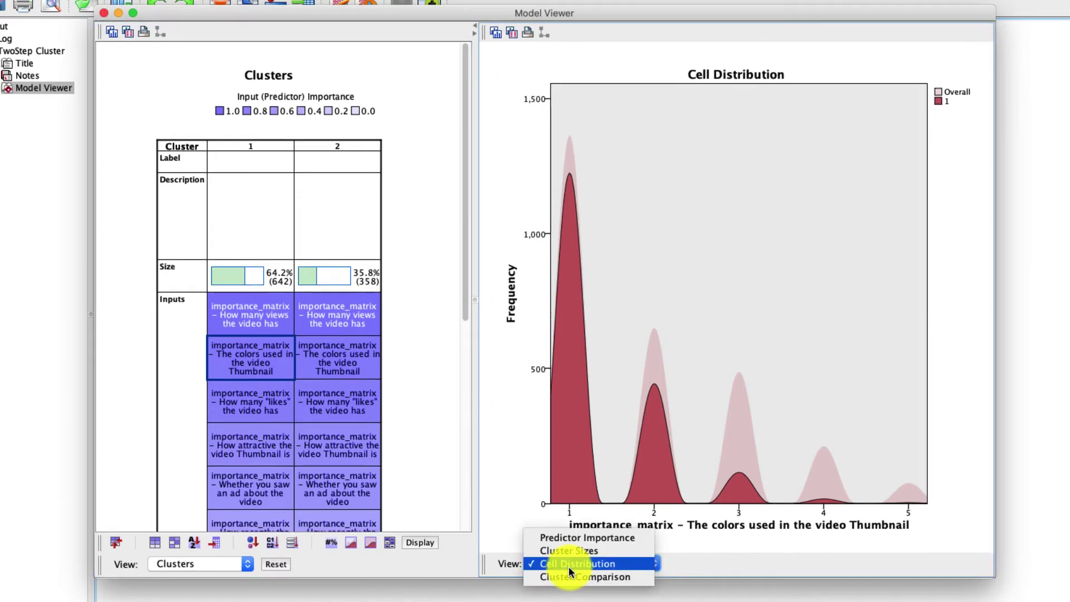
click(646, 580)
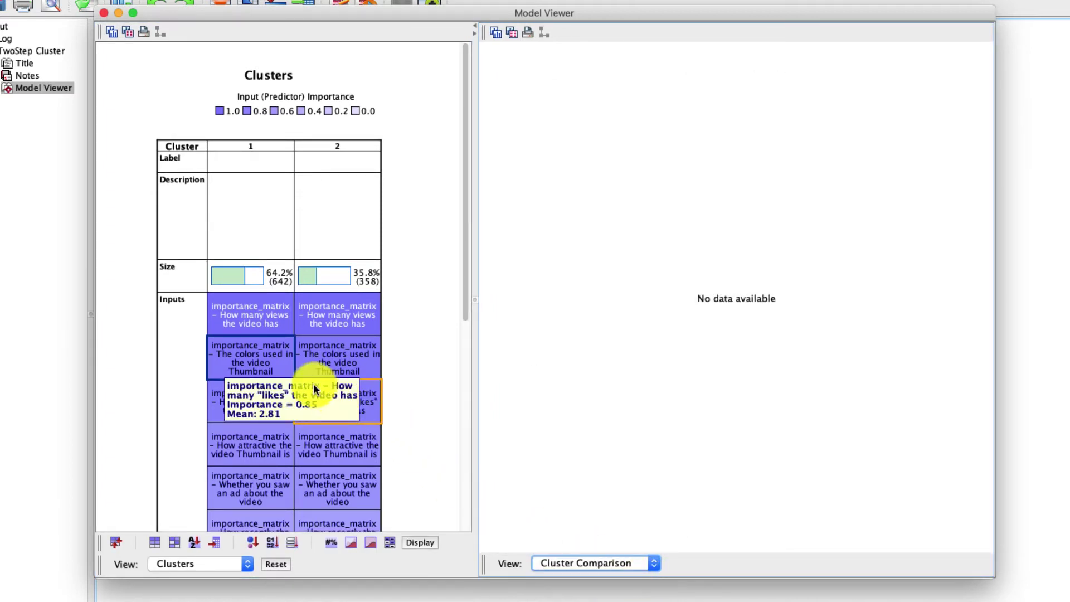
click(253, 150)
mouse_move(1061, 393)
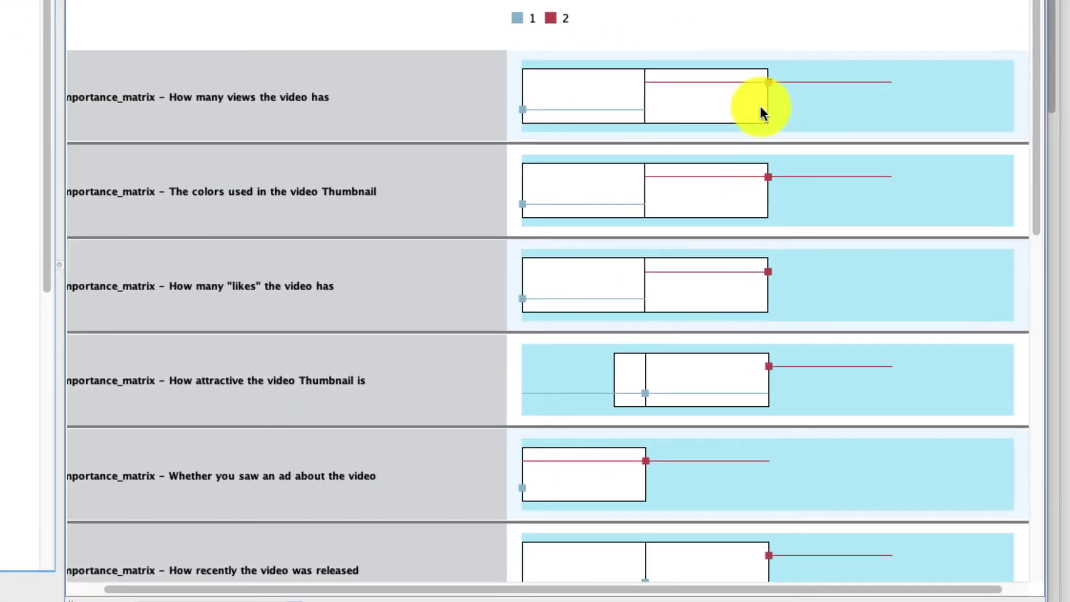
mouse_move(1069, 167)
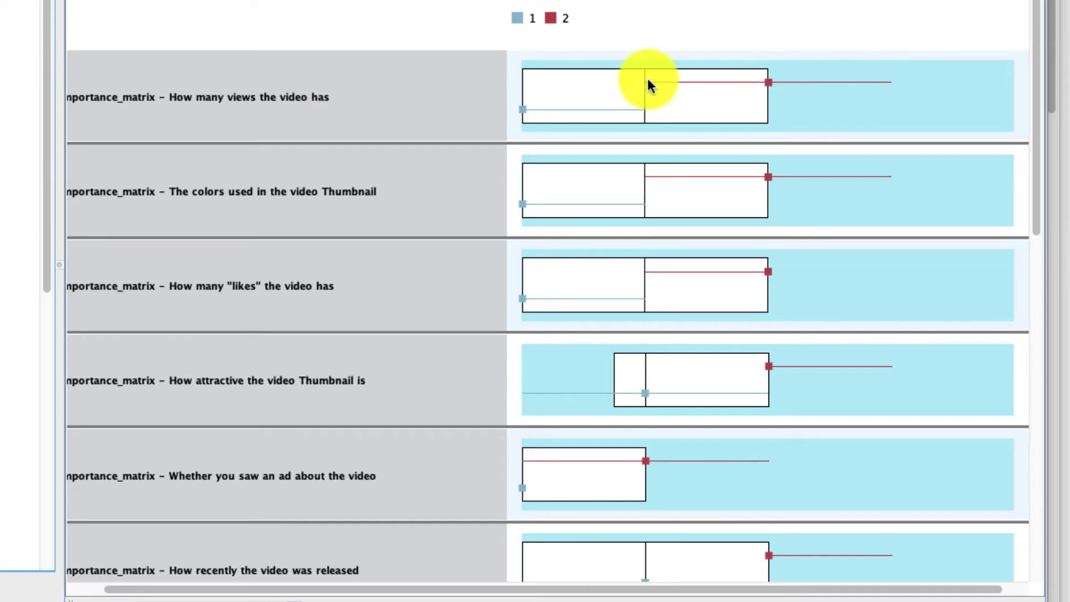
mouse_move(650, 81)
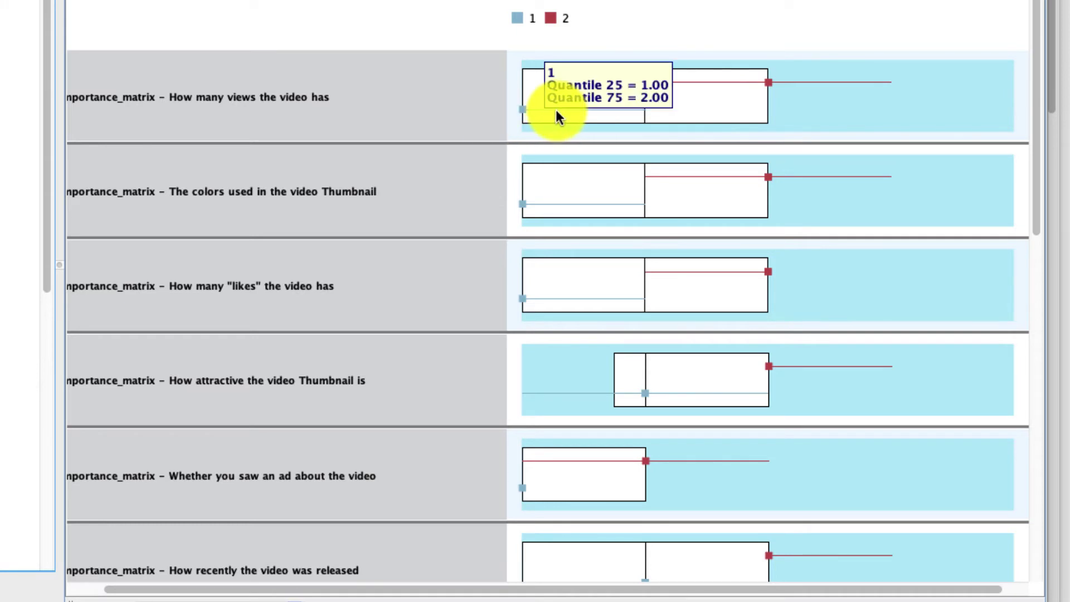
mouse_move(771, 88)
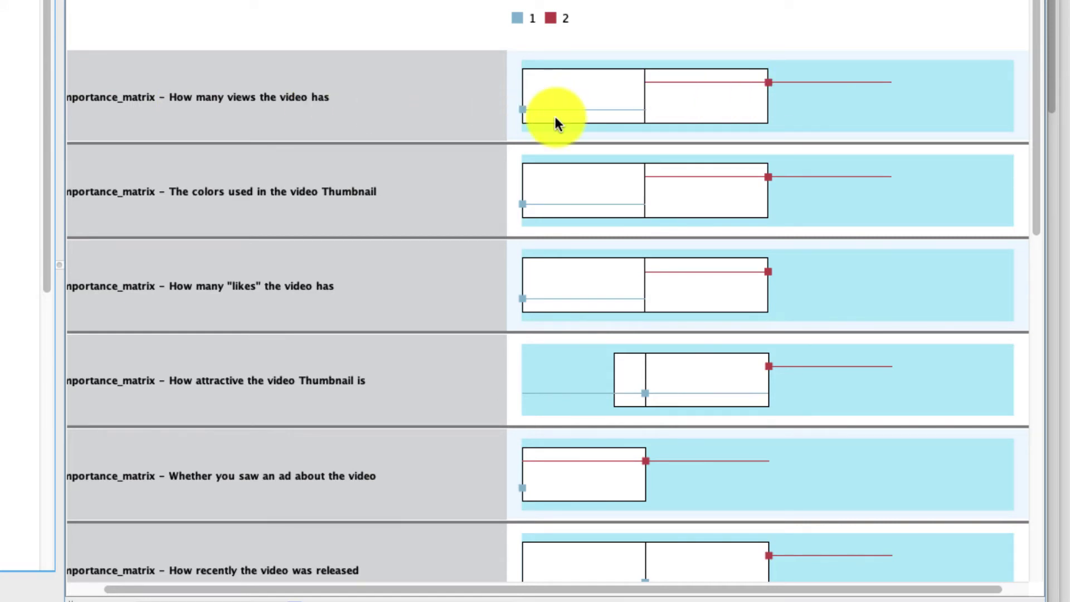
Scroll through the box plots comparing both clusters' medians on each importance input.
scroll(692, 318, down, 3)
scroll(701, 342, down, 10)
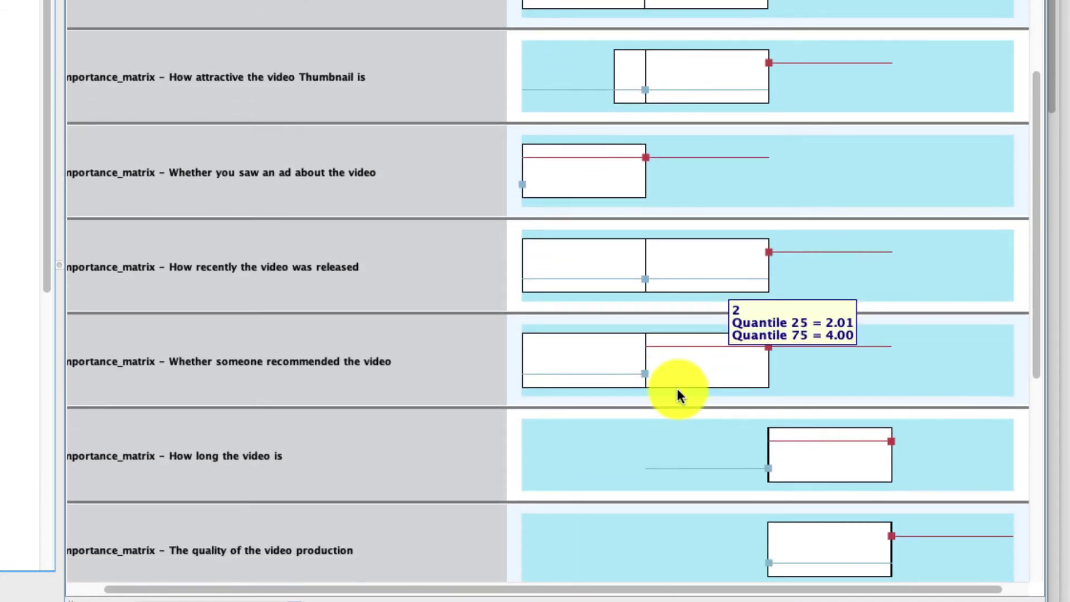
scroll(677, 389, down, 5)
drag(1039, 285, 1031, 437)
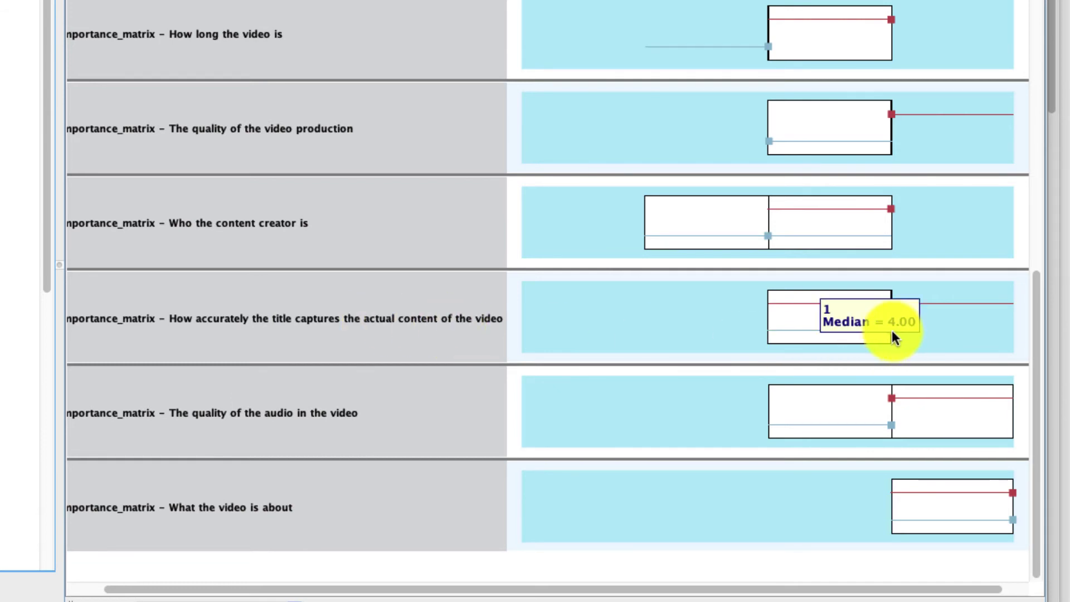
mouse_move(894, 309)
mouse_move(893, 336)
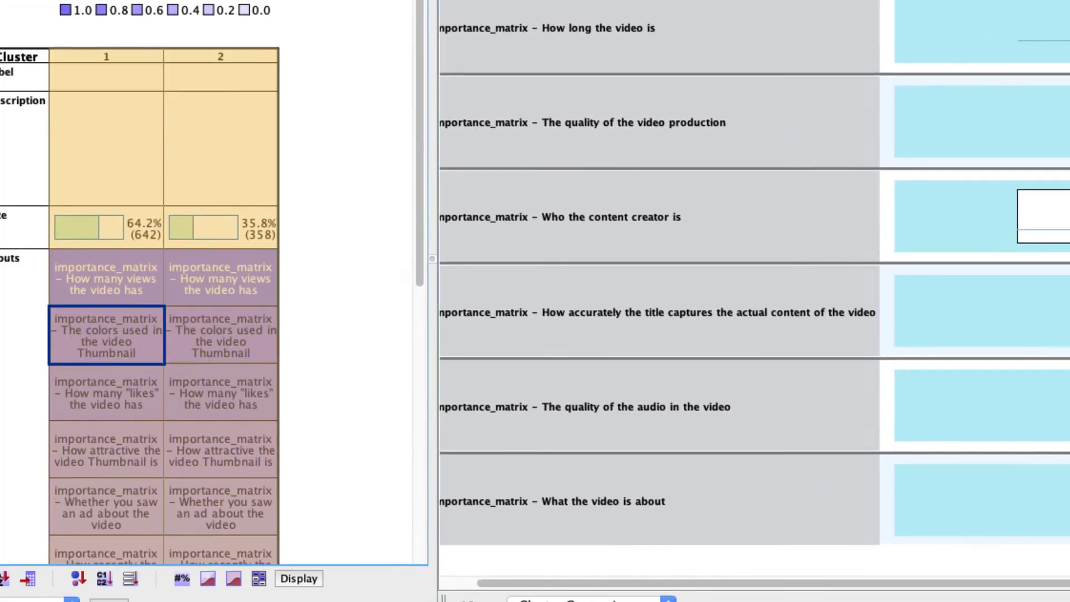
mouse_move(606, 383)
scroll(688, 328, down, 10)
mouse_move(495, 360)
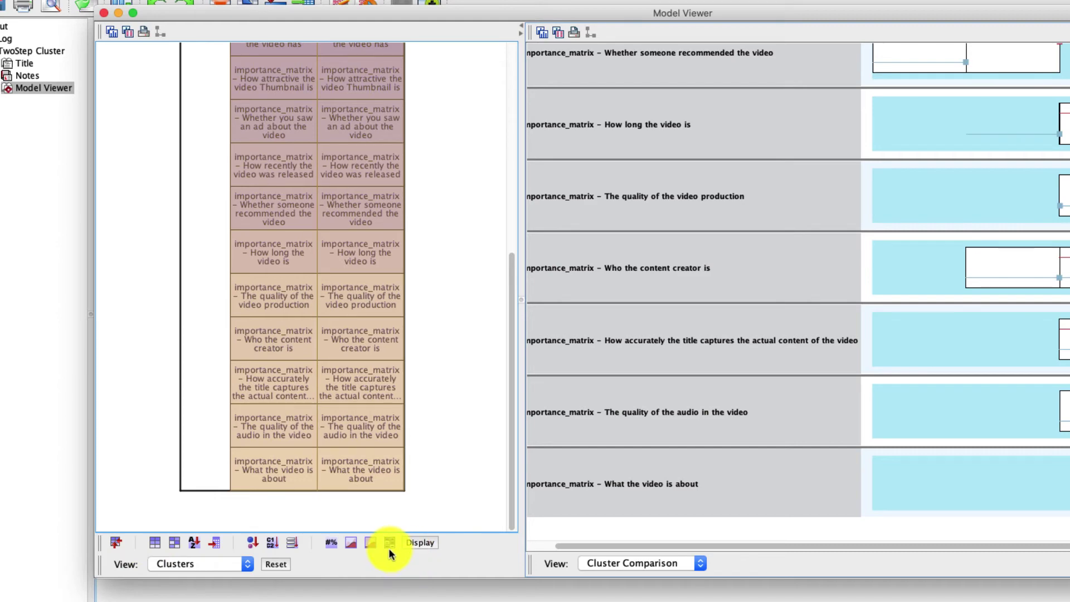
Show each importance input in the Clusters grid as a per-cluster distribution chart.
scroll(354, 429, up, 10)
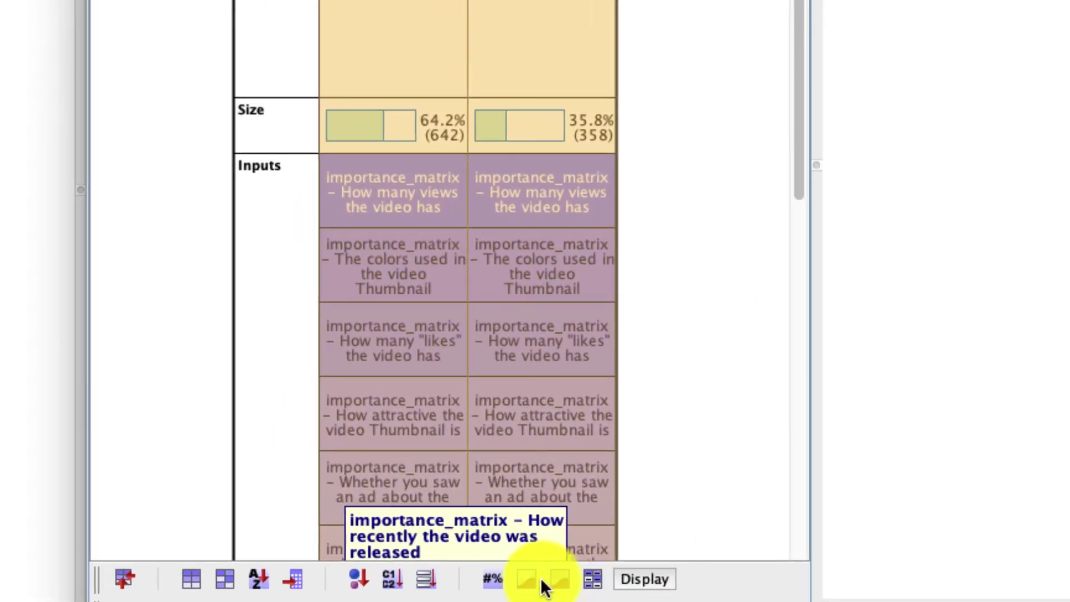
click(542, 578)
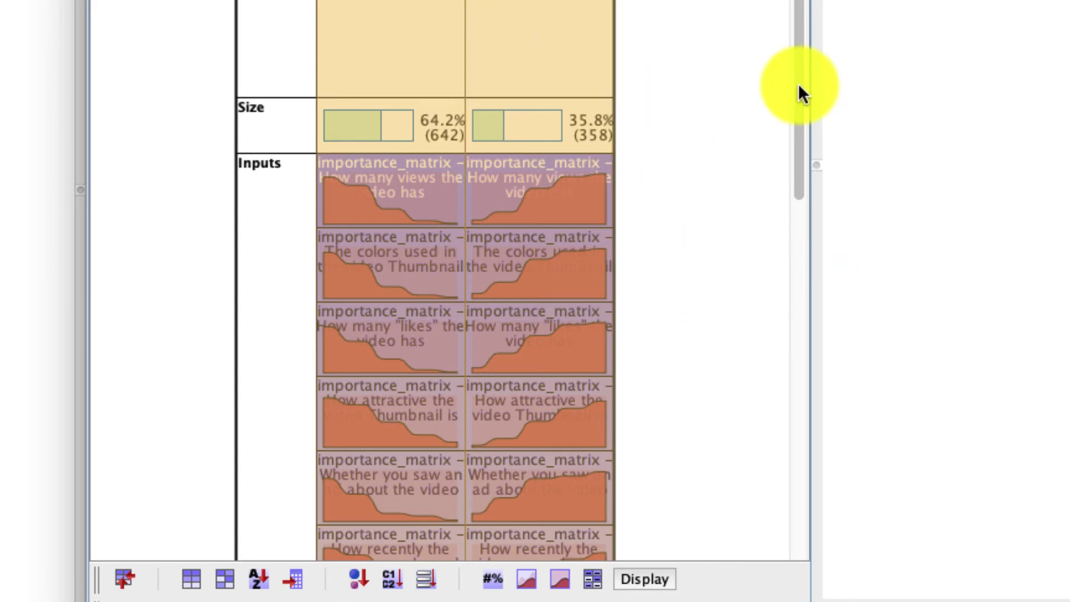
drag(798, 83, 797, 2)
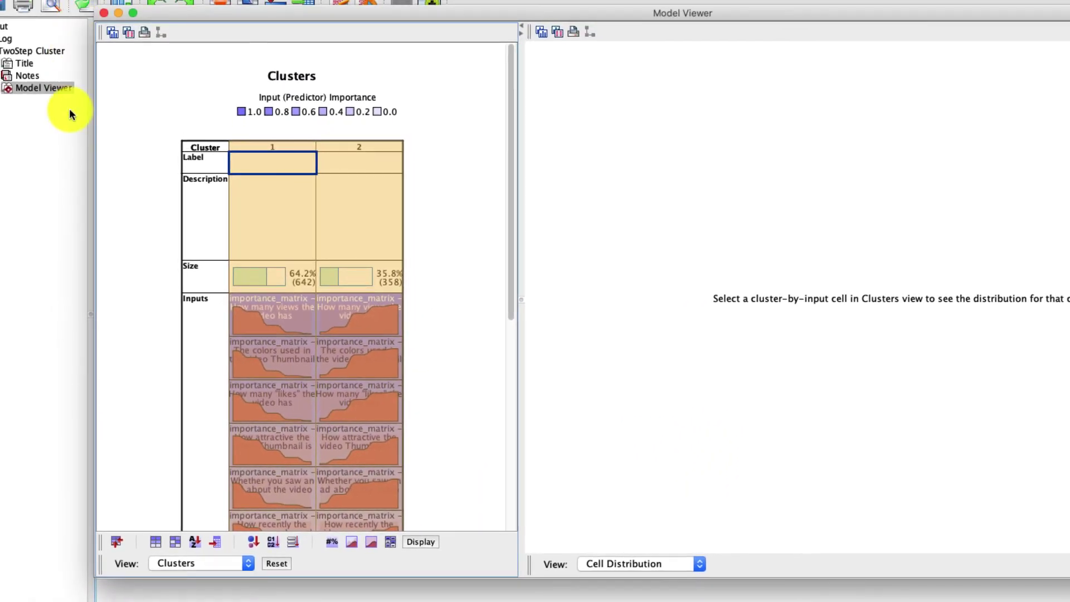
Close the Model Viewer and jump from Variable View row 75 to the TSC_1732 data column.
click(104, 13)
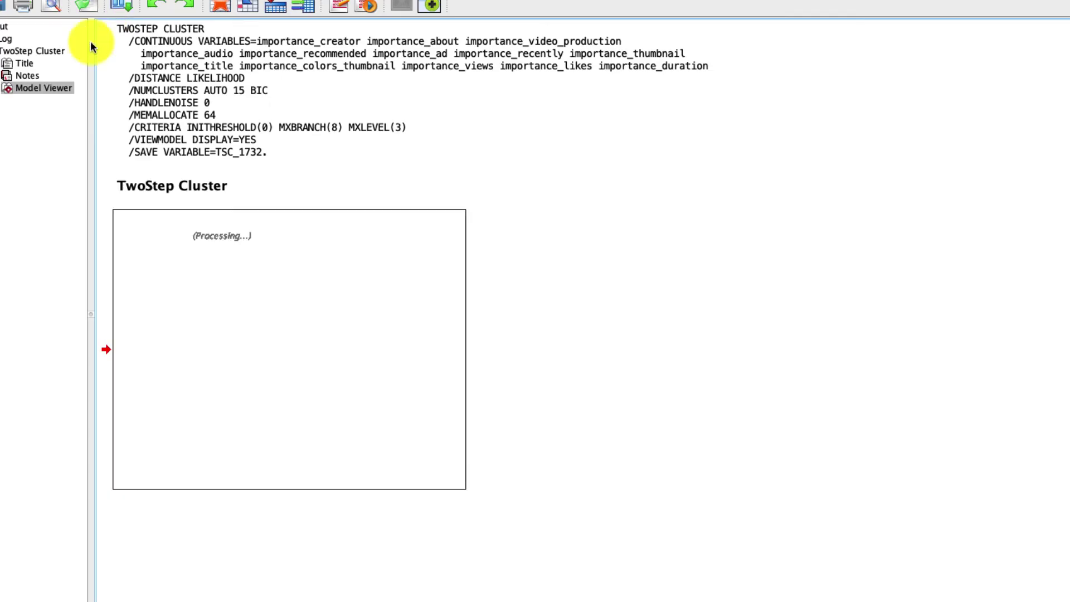
click(21, 270)
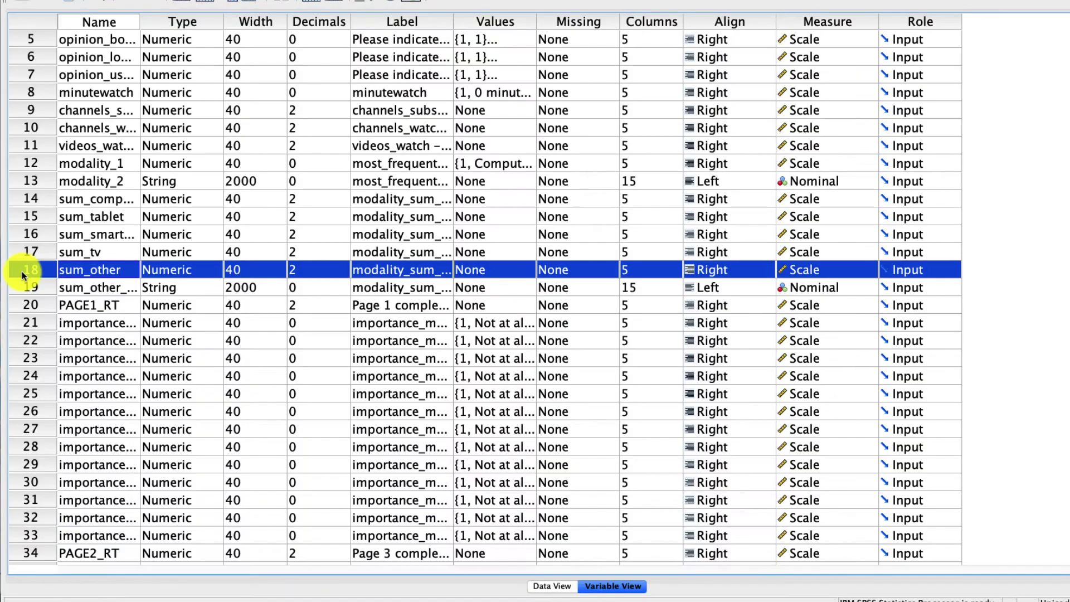
scroll(251, 479, down, 15)
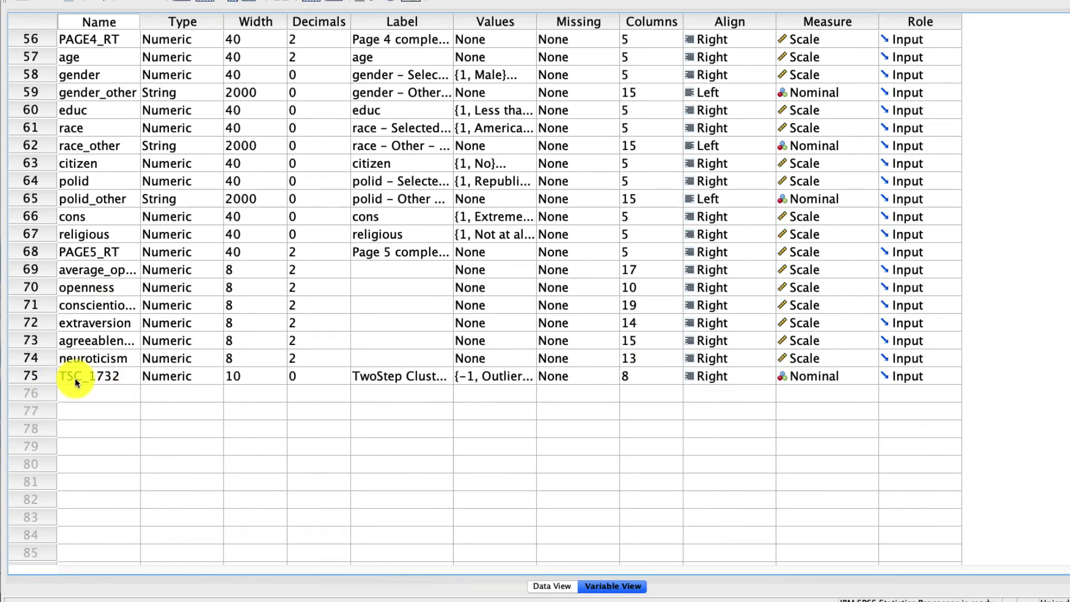
click(74, 378)
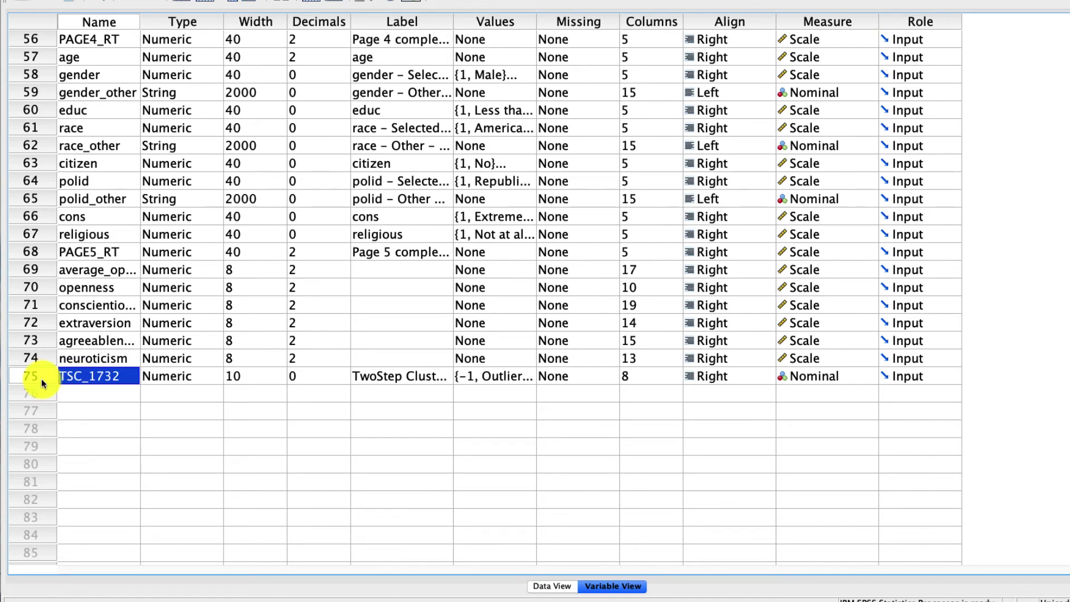
double_click(41, 379)
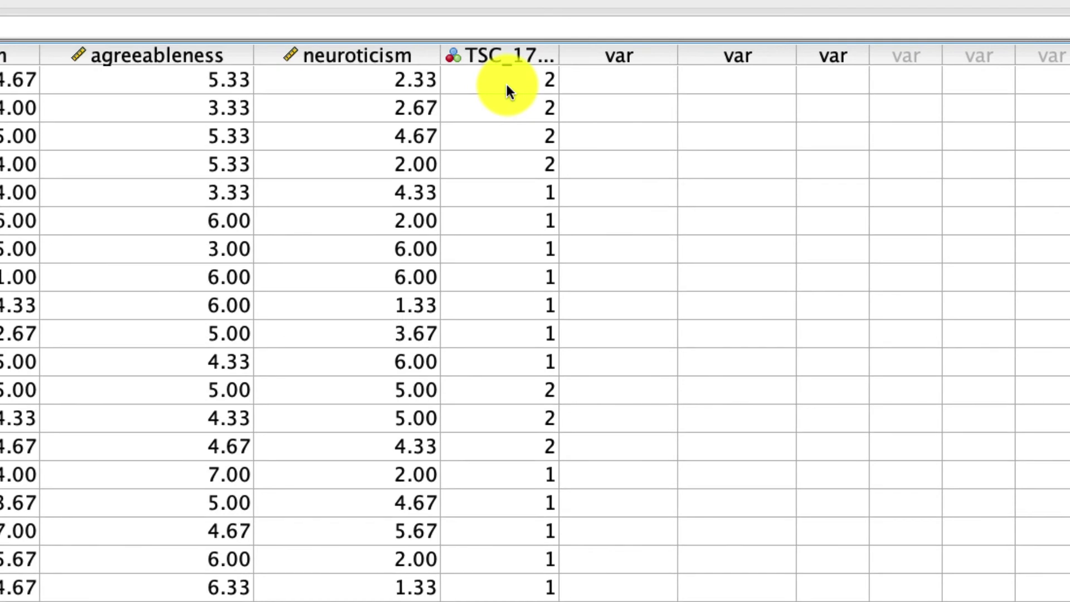
Check the TSC_1732 cluster assignments of cases 1, 5 and 13.
click(462, 56)
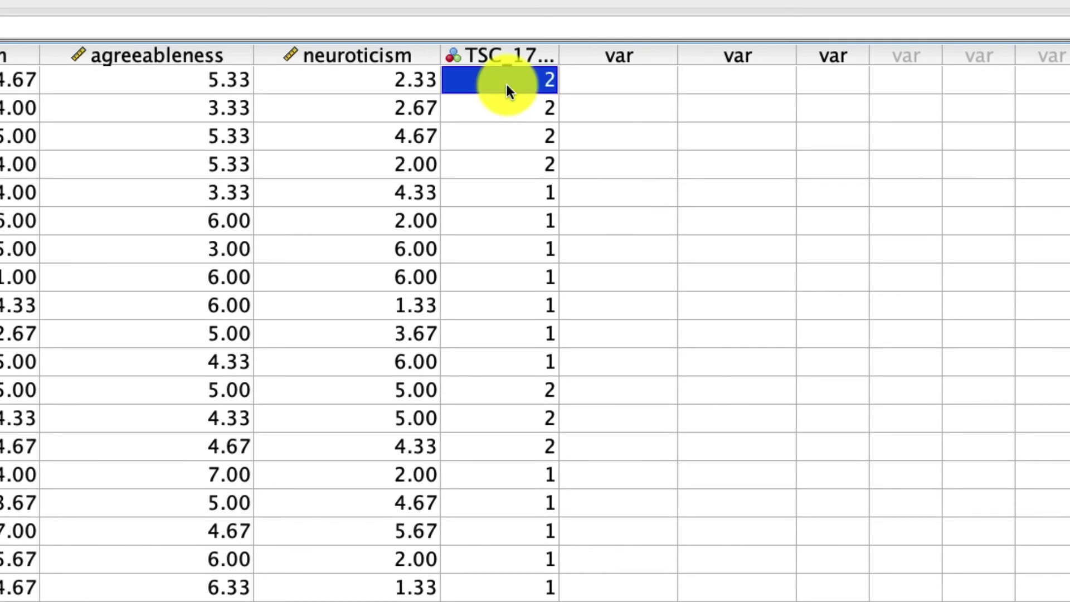
click(529, 190)
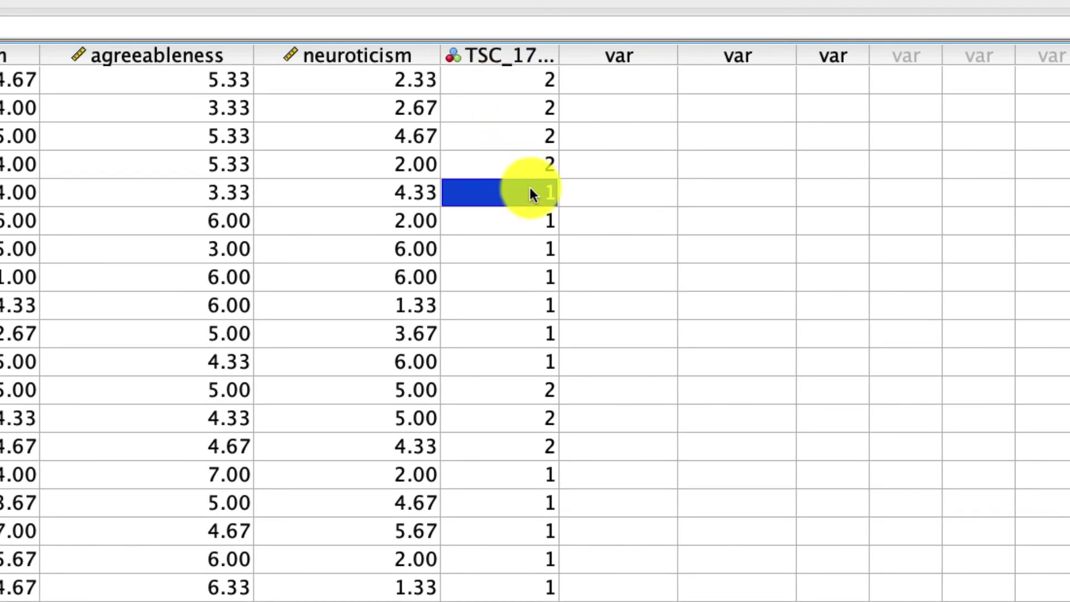
click(531, 423)
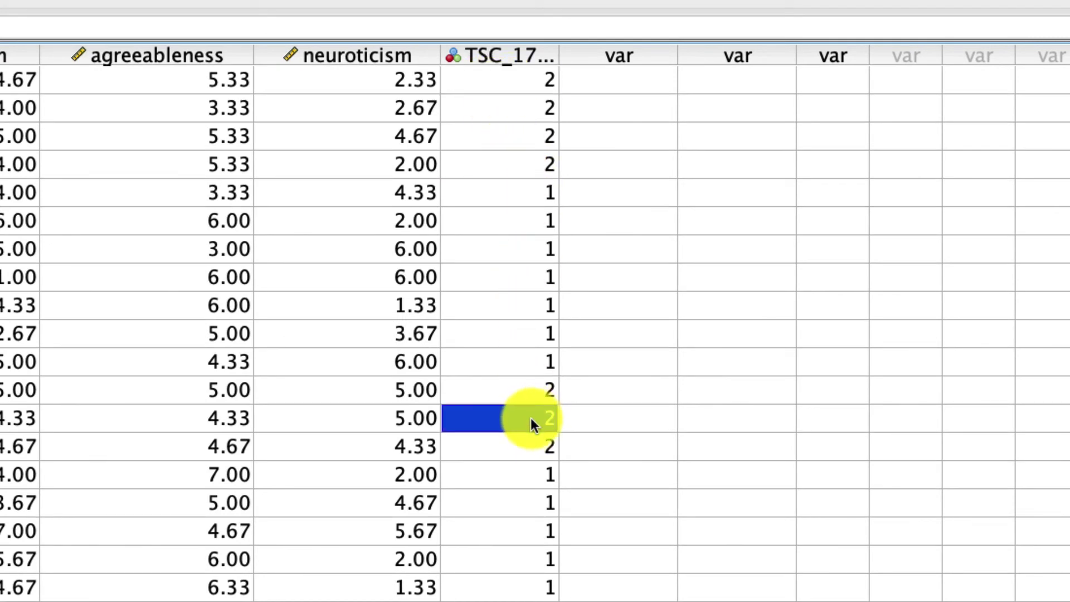